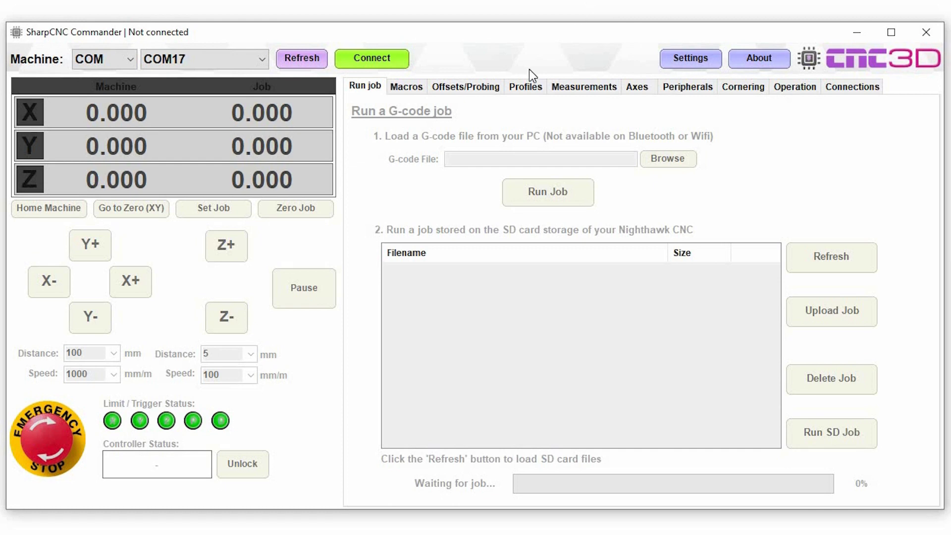
# Choose a serial COM connection on COM17 and connect to the GRBL 1.1f controller
pyautogui.click(100, 61)
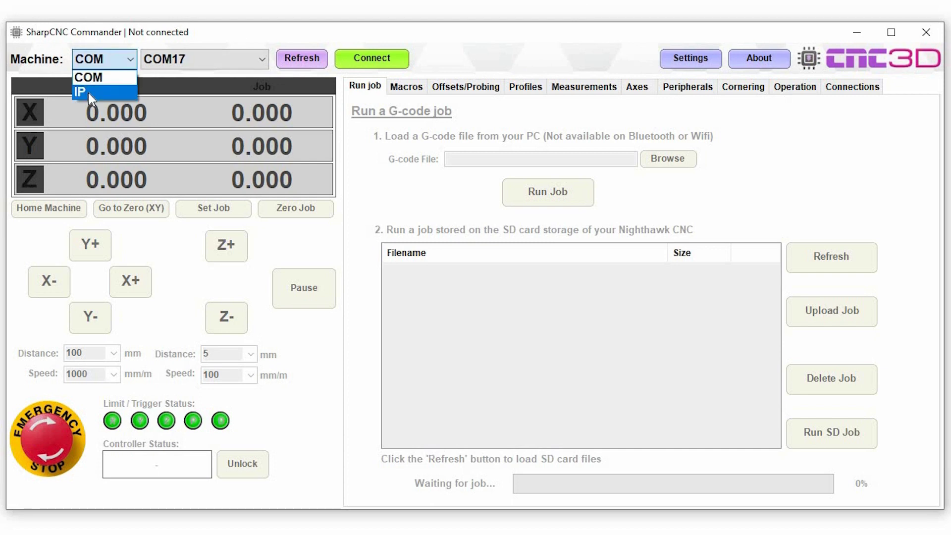
pyautogui.click(89, 92)
pyautogui.click(200, 58)
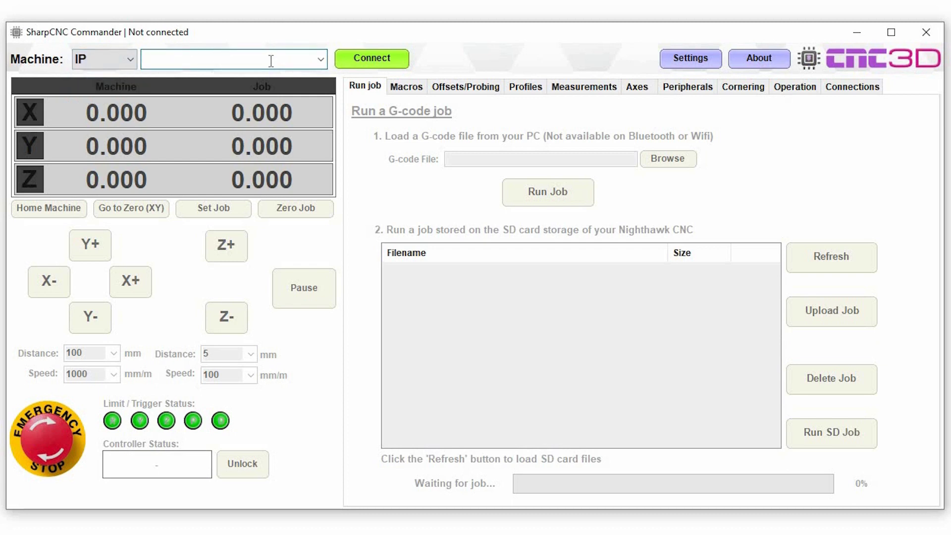
pyautogui.click(106, 57)
pyautogui.click(101, 75)
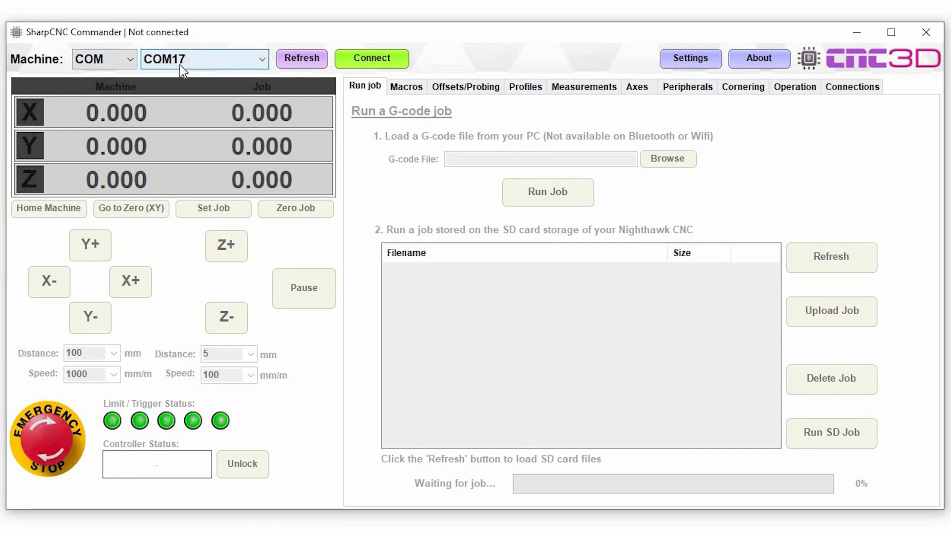
pyautogui.click(369, 63)
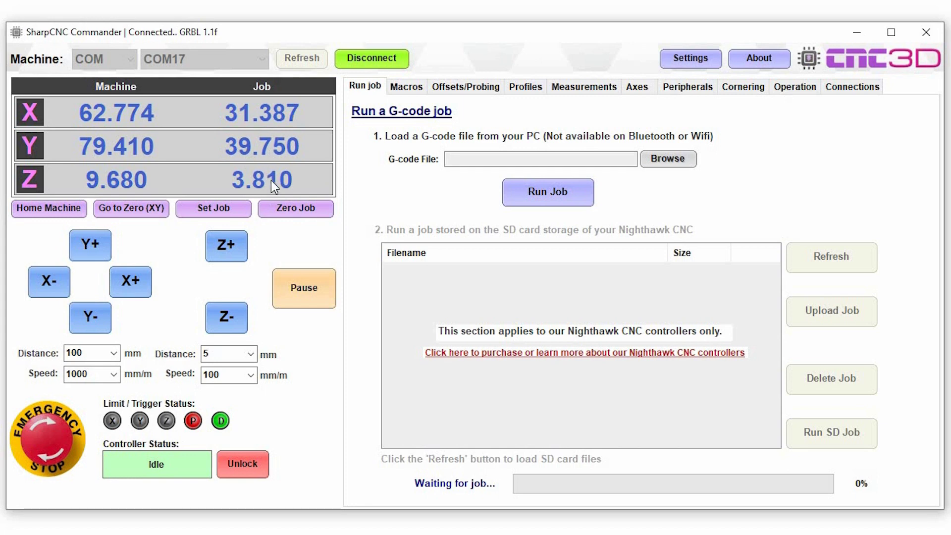
# Zero the job X, Y and Z coordinates at the current machine position
pyautogui.click(299, 217)
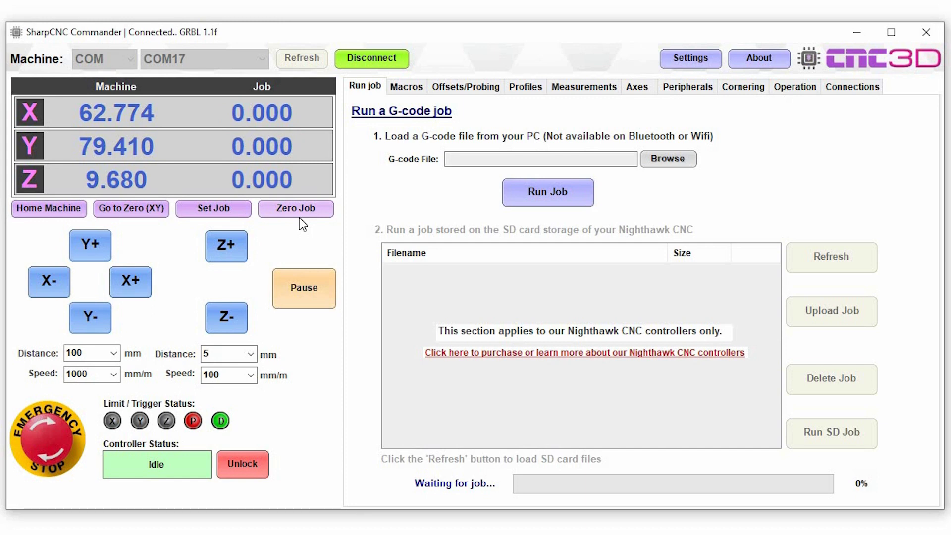
pyautogui.click(210, 209)
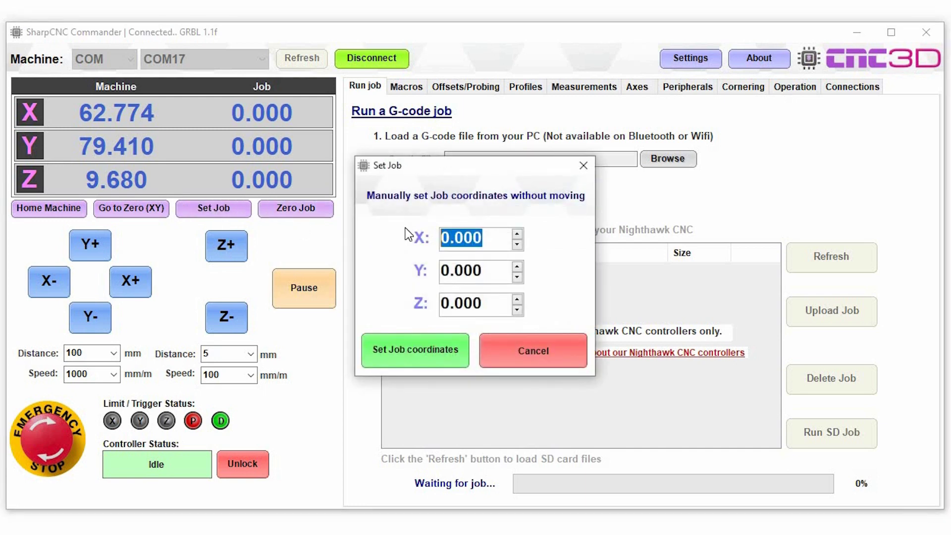
# Apply job coordinates X 100, Y 50 and Z 10, then send the machine to job XY zero
pyautogui.write('100')
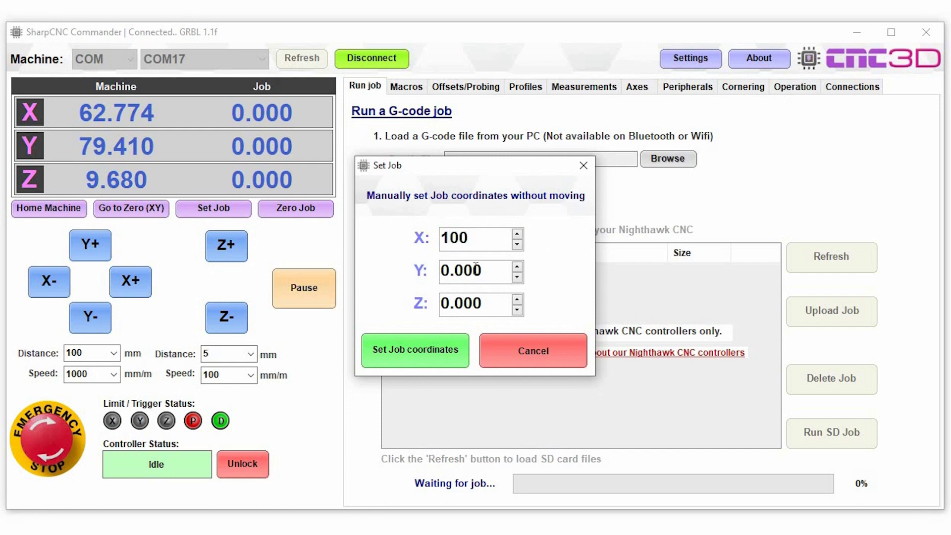
pyautogui.press('Tab')
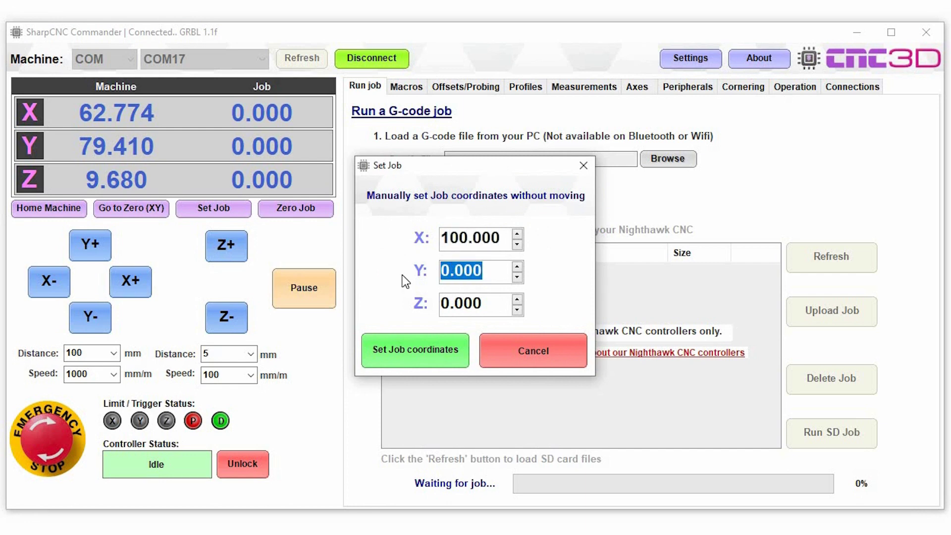
pyautogui.write('50')
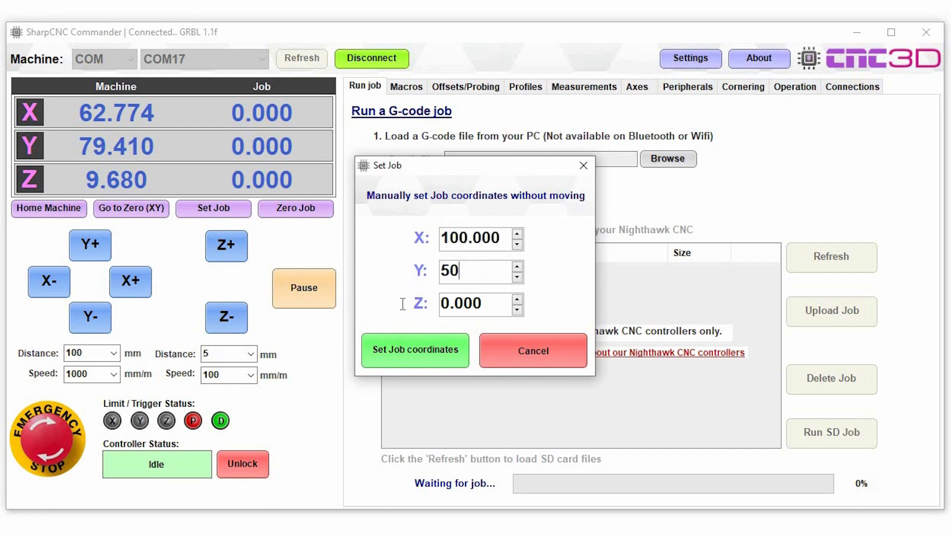
pyautogui.press('Tab')
pyautogui.write('10')
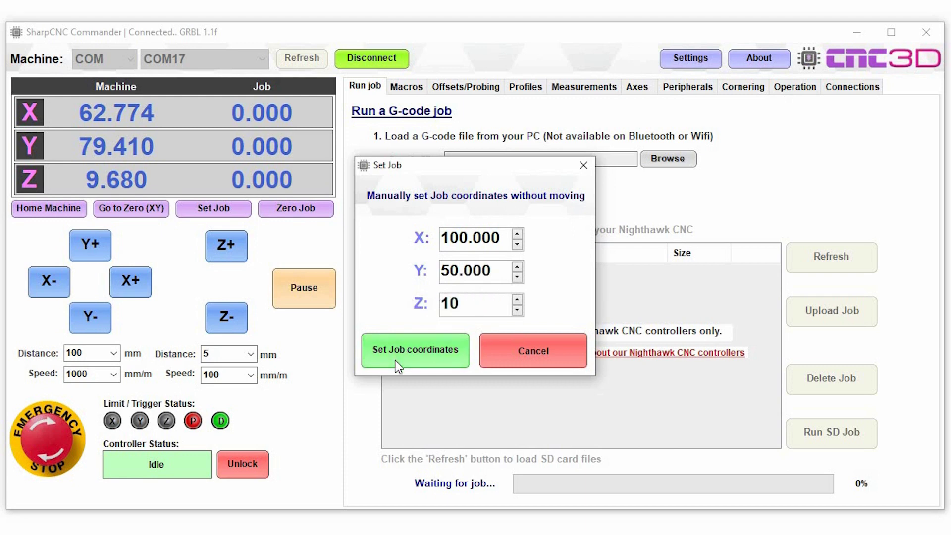
pyautogui.click(397, 367)
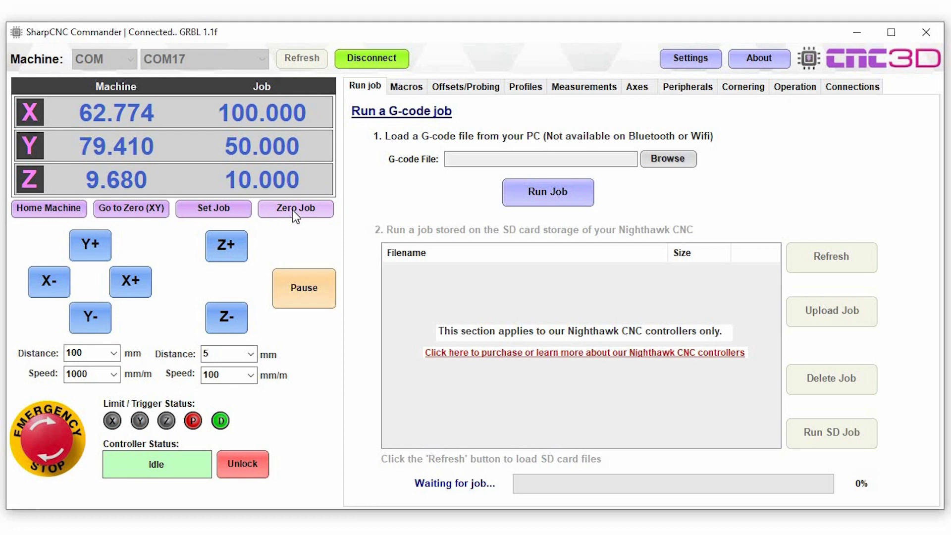
pyautogui.click(135, 210)
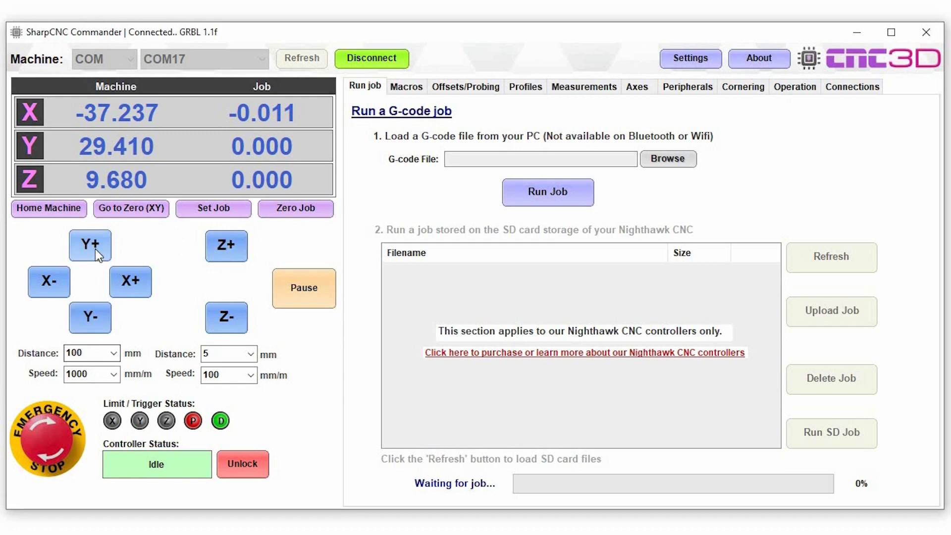
# Set the Z jog distance to 100 and the Z jog speed to 1000 mm/m
pyautogui.doubleClick(84, 354)
pyautogui.doubleClick(100, 374)
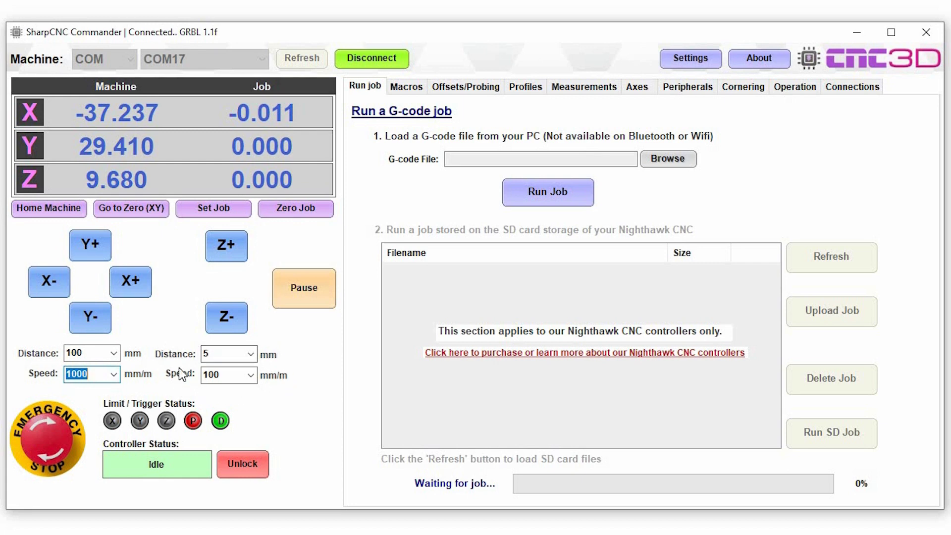
pyautogui.press('Tab')
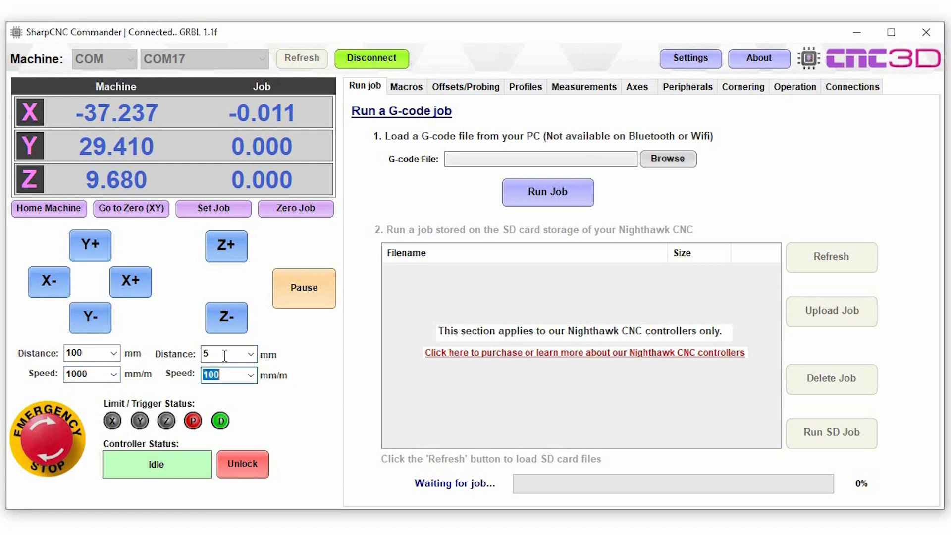
pyautogui.click(224, 355)
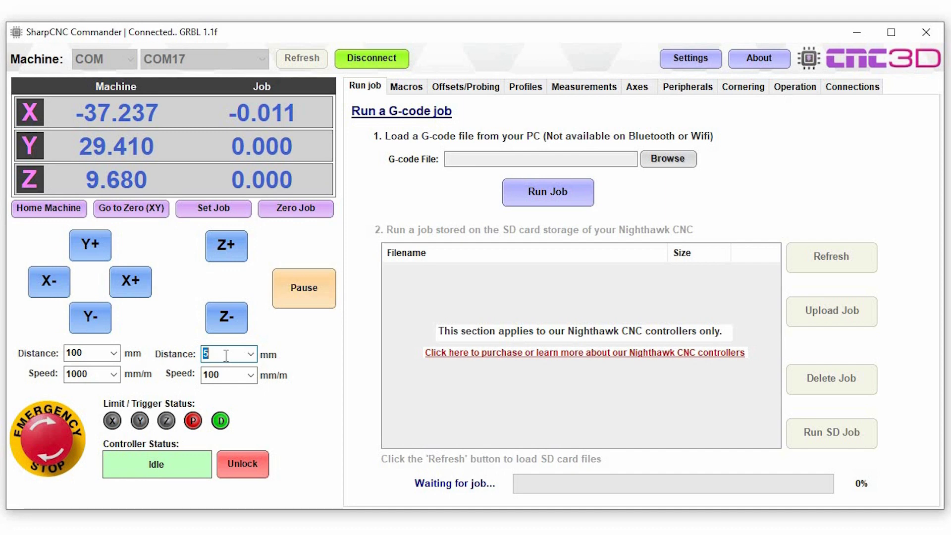
pyautogui.click(251, 353)
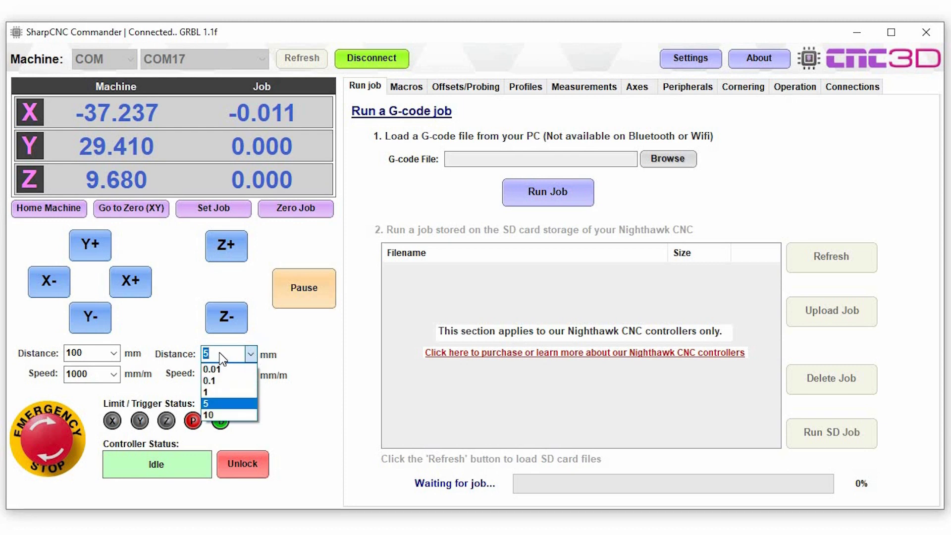
pyautogui.write('100')
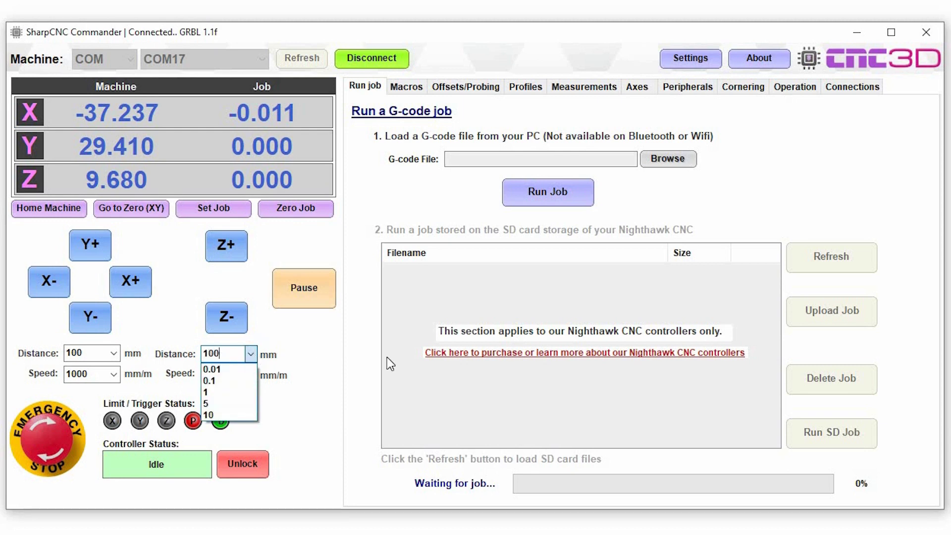
pyautogui.press('Return')
pyautogui.click(228, 375)
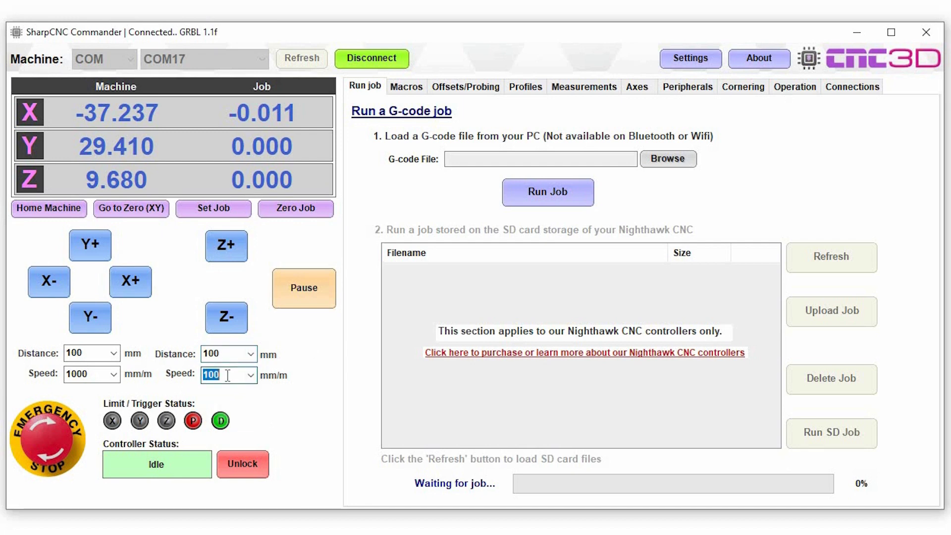
pyautogui.write('1000')
pyautogui.click(302, 294)
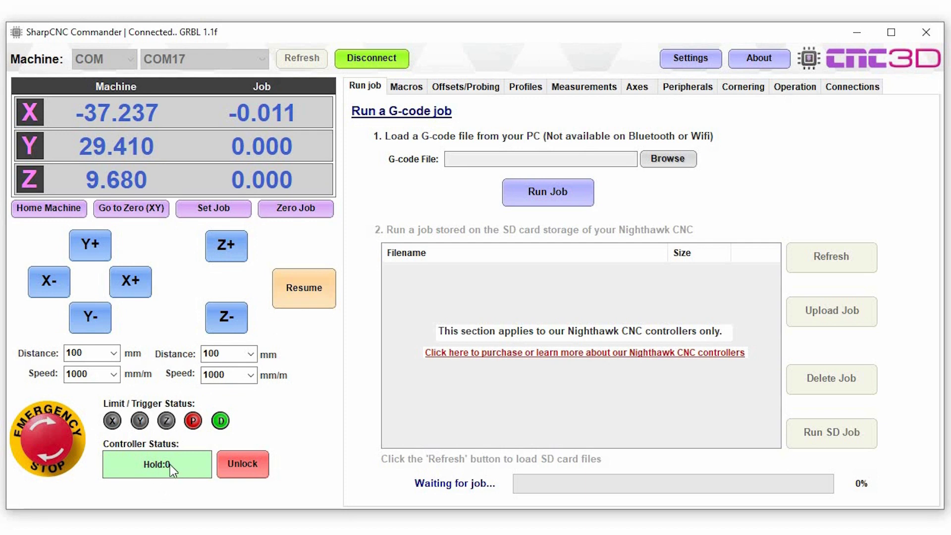
pyautogui.click(301, 283)
# Load the G-code file YouCarve housing.nc from the PC
pyautogui.click(674, 162)
pyautogui.click(250, 166)
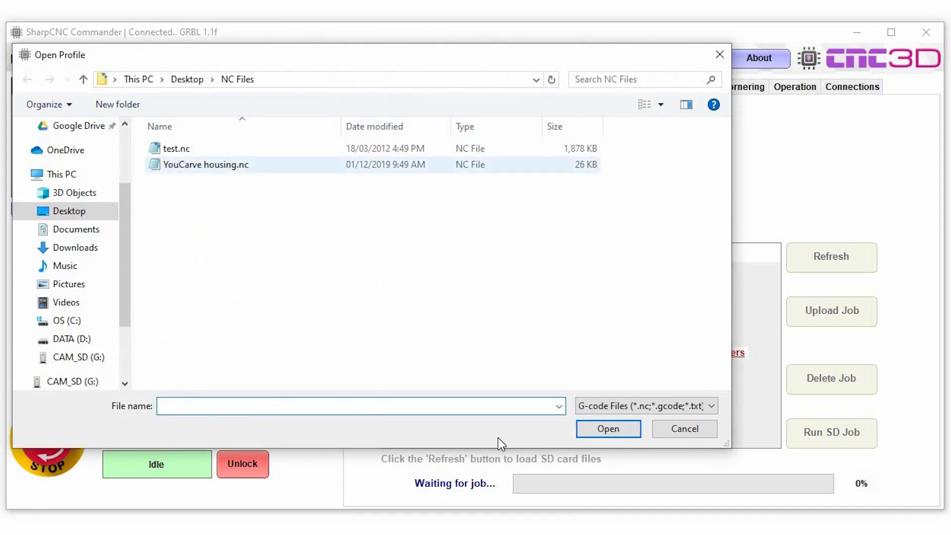
pyautogui.click(609, 432)
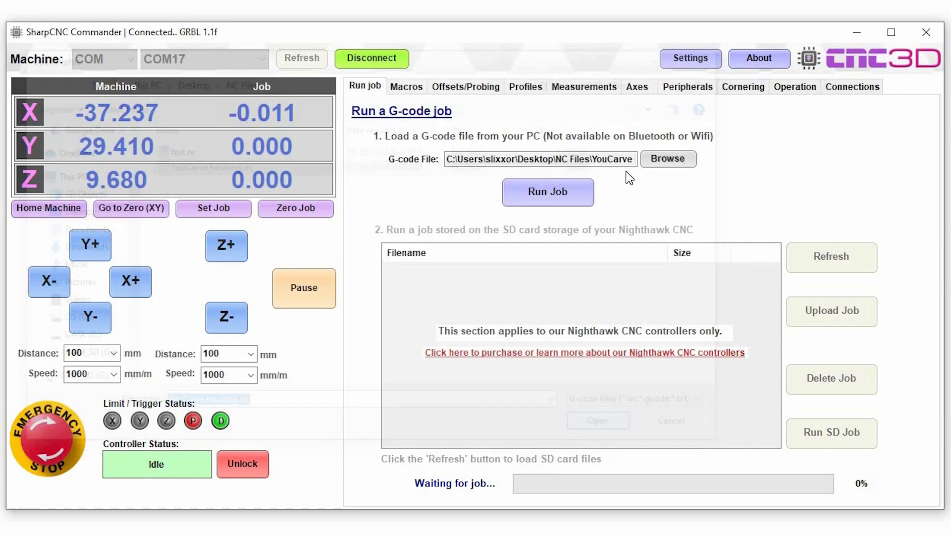
# Run the job, stop it with confirmation, unlock the alarm, and show the Macros page
pyautogui.click(541, 190)
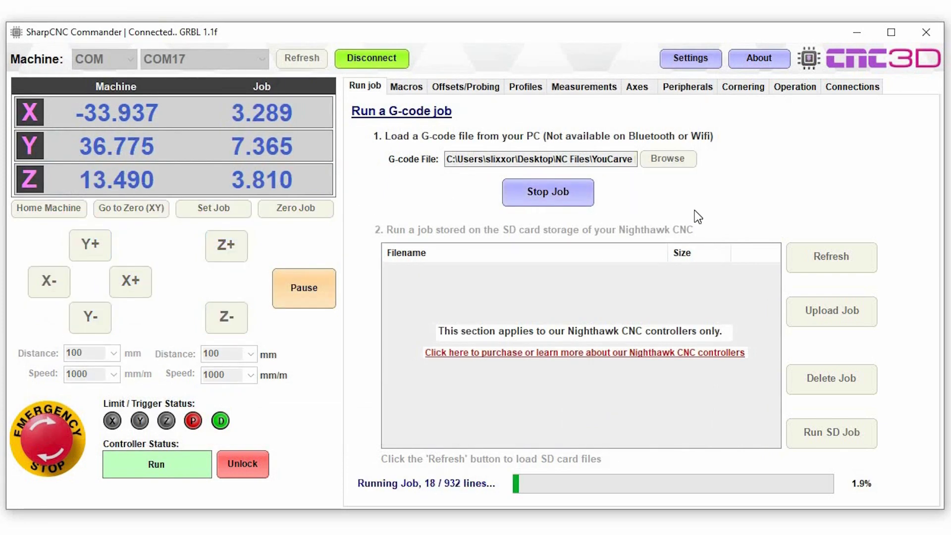
pyautogui.click(534, 195)
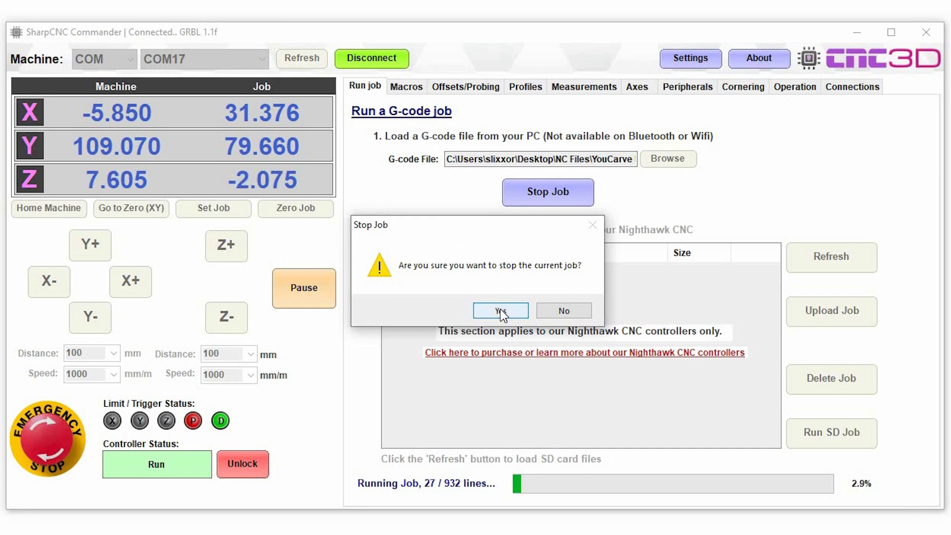
pyautogui.click(500, 310)
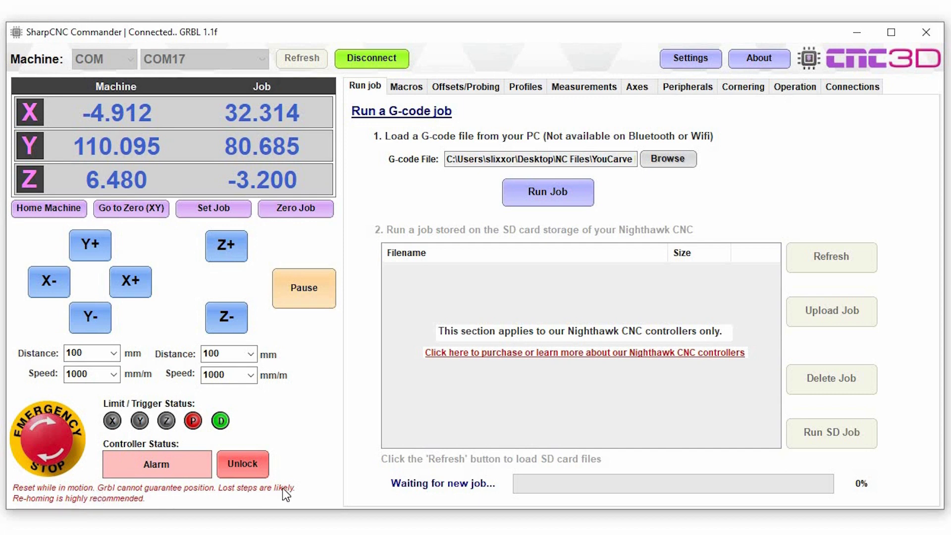
pyautogui.click(244, 468)
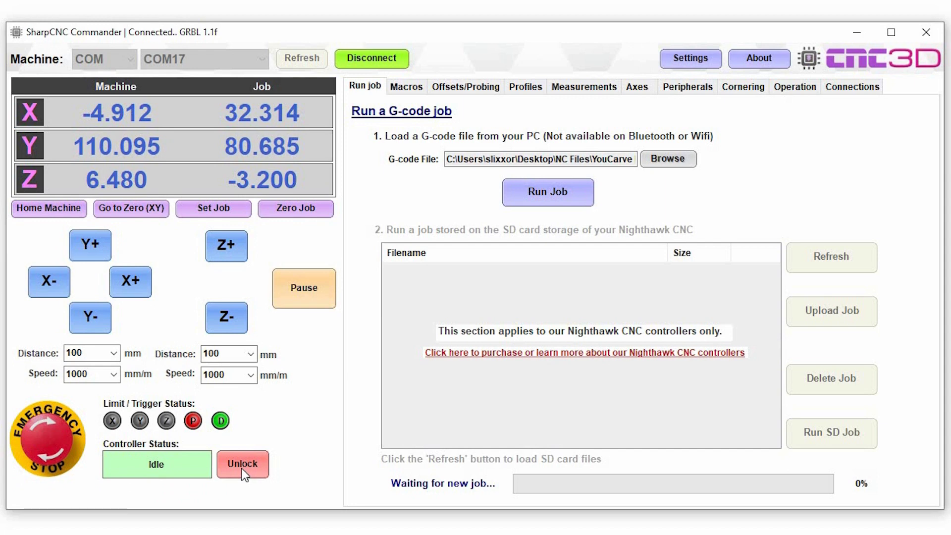
pyautogui.click(406, 87)
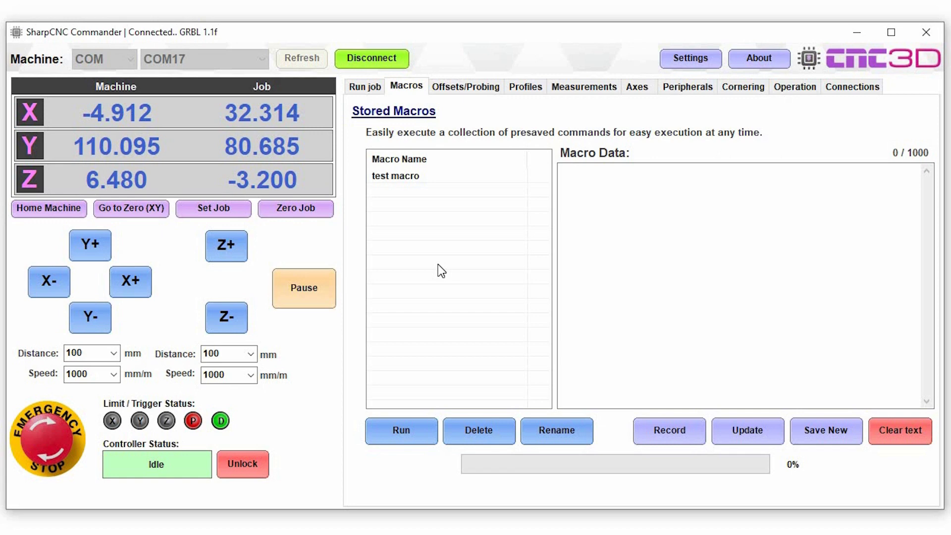
# Load the test macro's G-code, scroll to its last lines and select the lower block
pyautogui.click(400, 176)
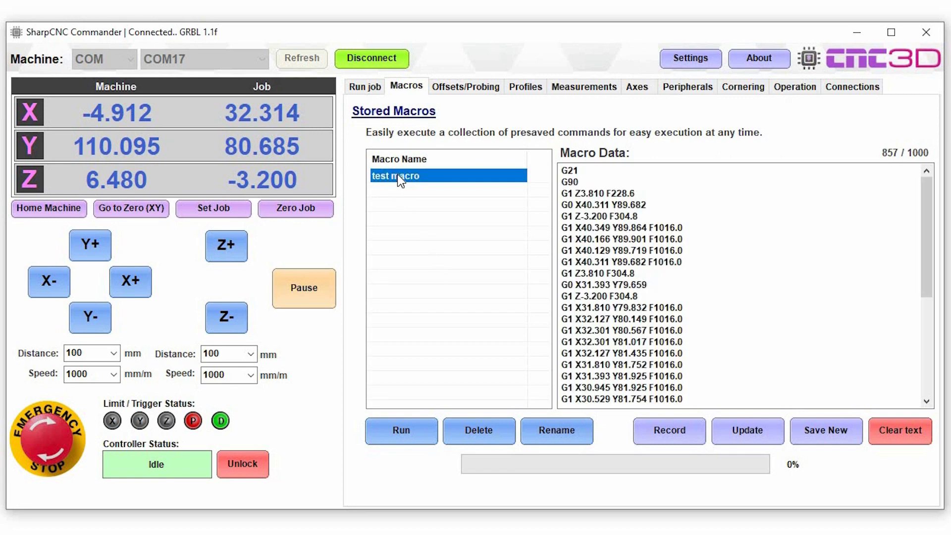
pyautogui.click(441, 208)
pyautogui.click(468, 176)
pyautogui.click(738, 223)
pyautogui.scroll(-6, 761, 217)
pyautogui.scroll(5, 758, 218)
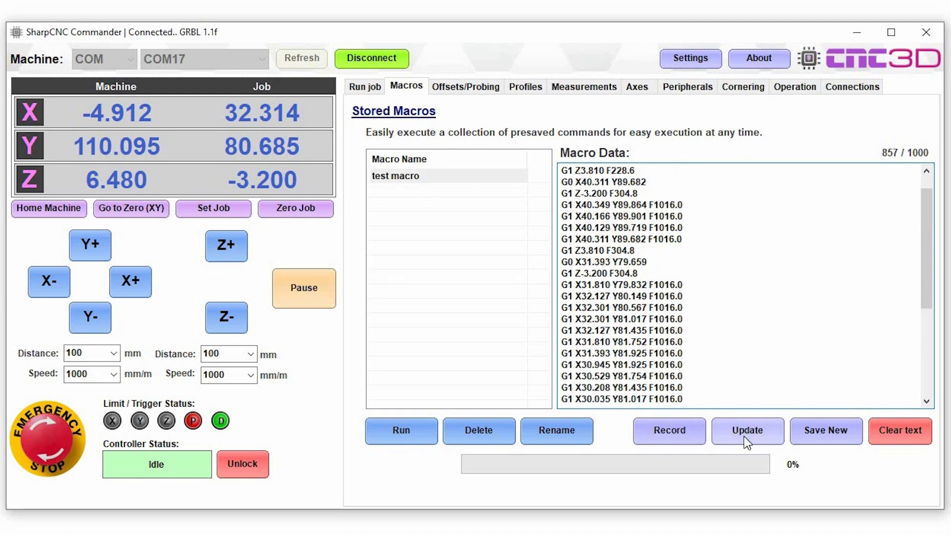
pyautogui.scroll(-5, 748, 346)
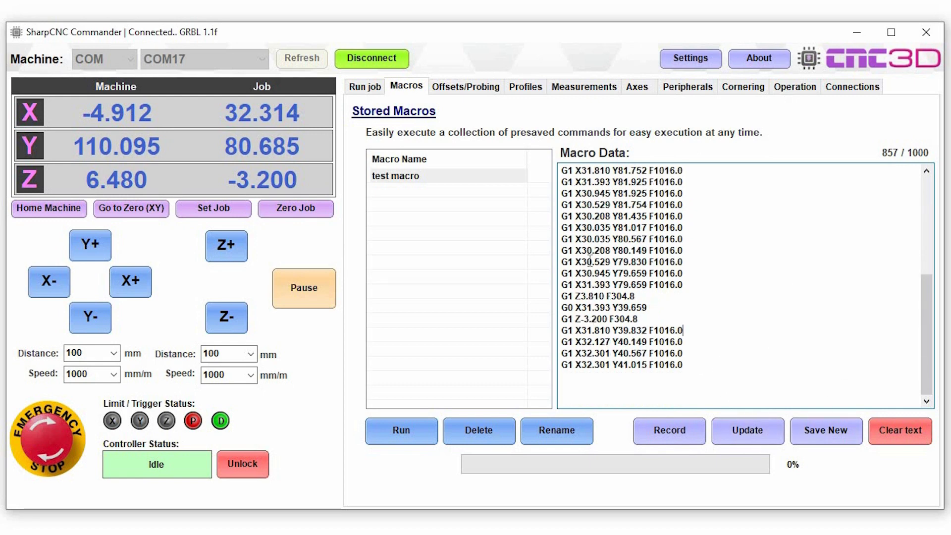
pyautogui.moveTo(716, 381); pyautogui.dragTo(545, 157)
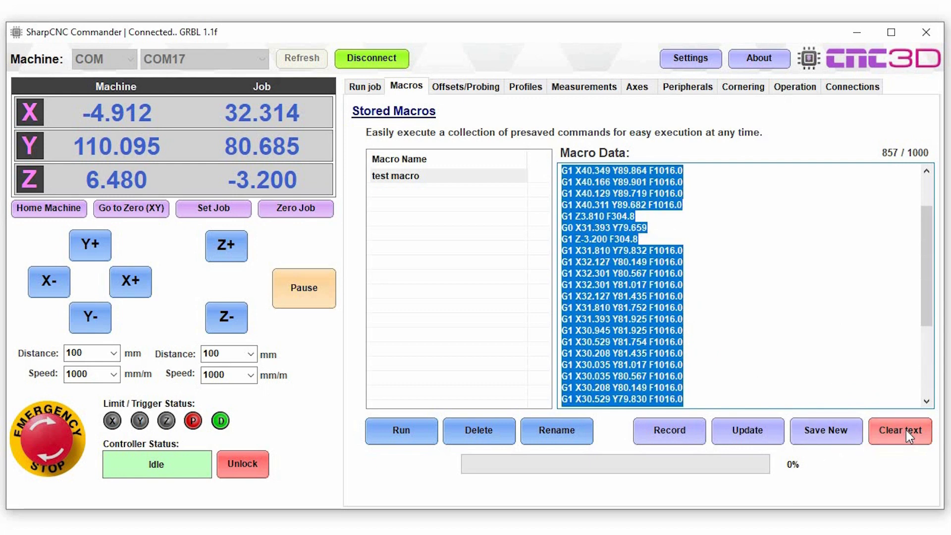
# Reload the test macro's G-code into the macro data box
pyautogui.click(796, 272)
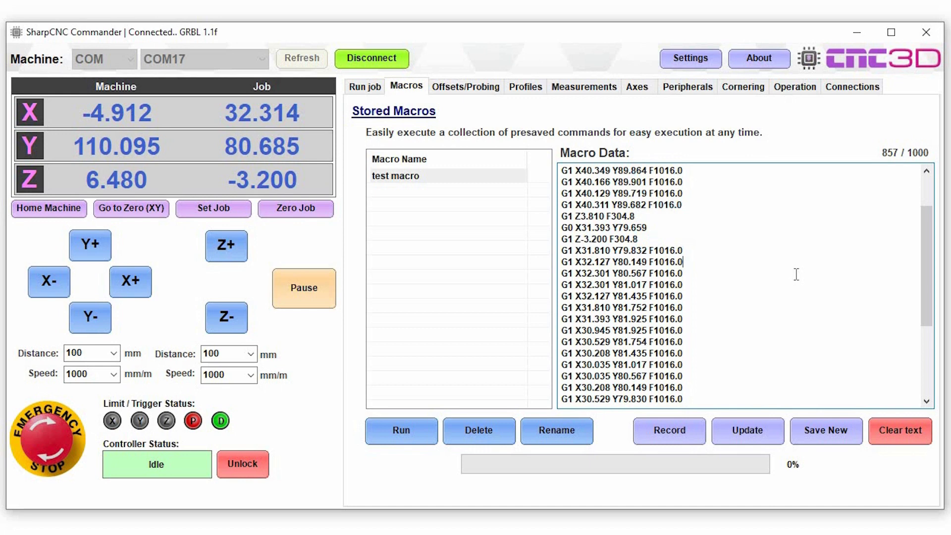
pyautogui.scroll(2, 796, 274)
pyautogui.scroll(-4, 796, 274)
pyautogui.scroll(5, 797, 274)
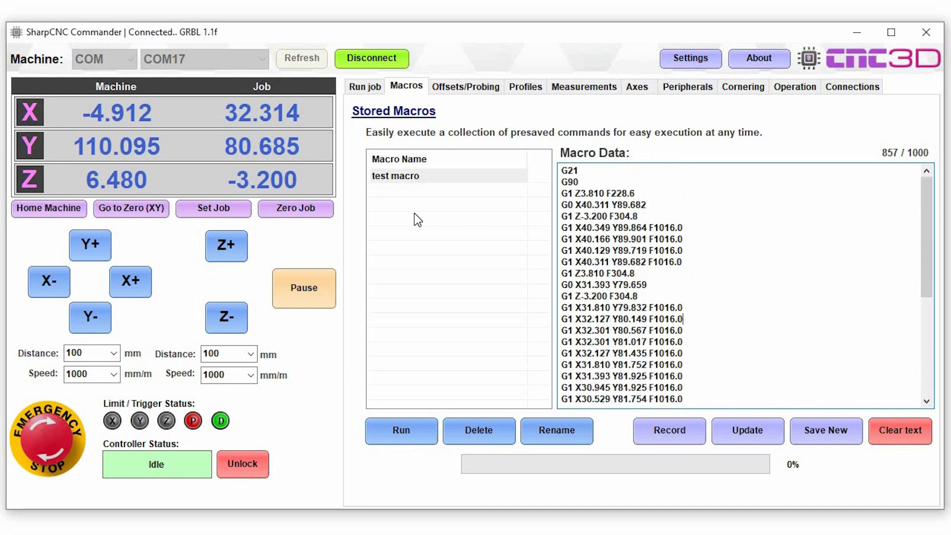
pyautogui.click(409, 197)
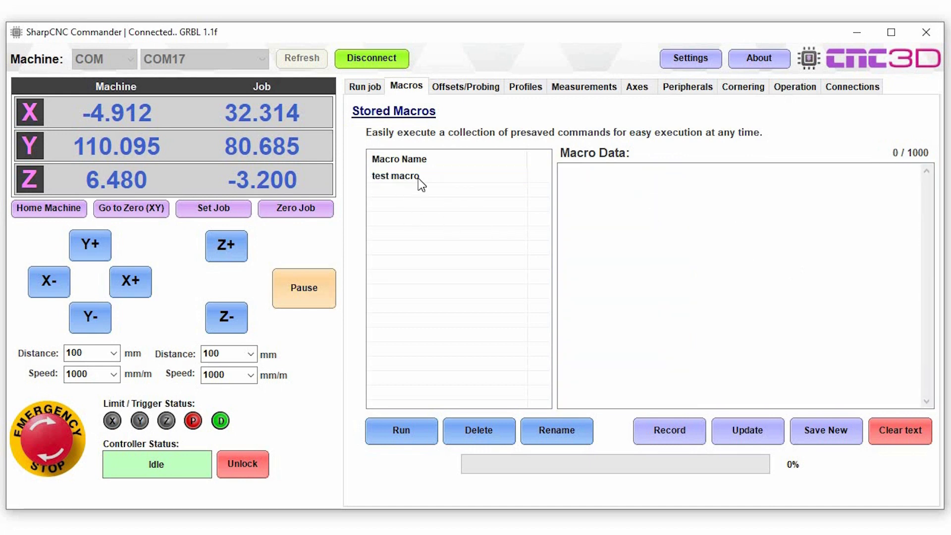
pyautogui.click(418, 177)
pyautogui.click(713, 265)
# Replace the macro data with the first nine lines, G21 through F1016.0, and save as new
pyautogui.moveTo(683, 261); pyautogui.dragTo(545, 168)
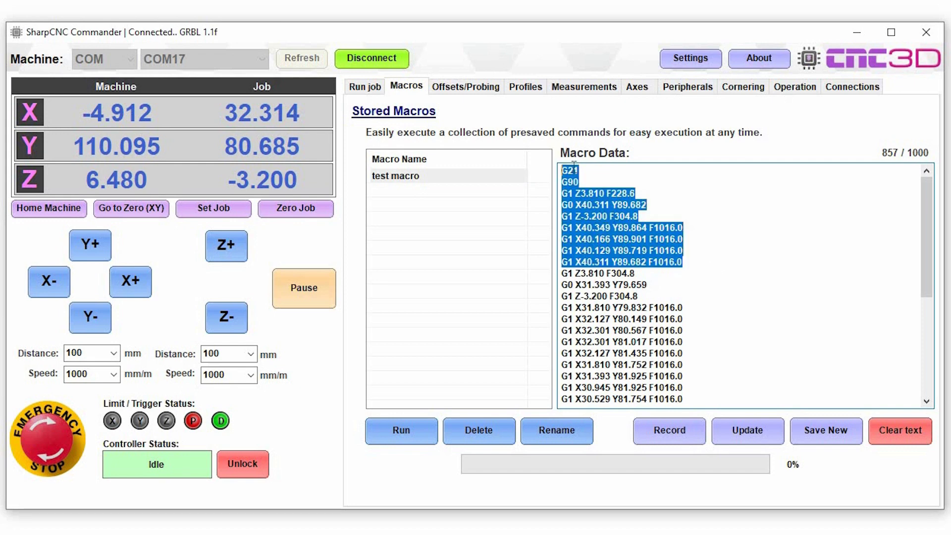
pyautogui.click(808, 272)
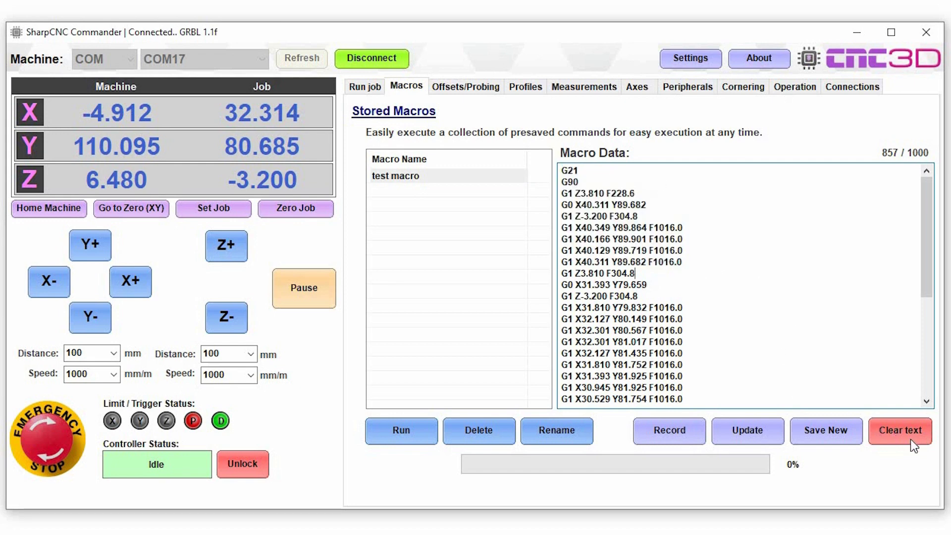
pyautogui.click(903, 429)
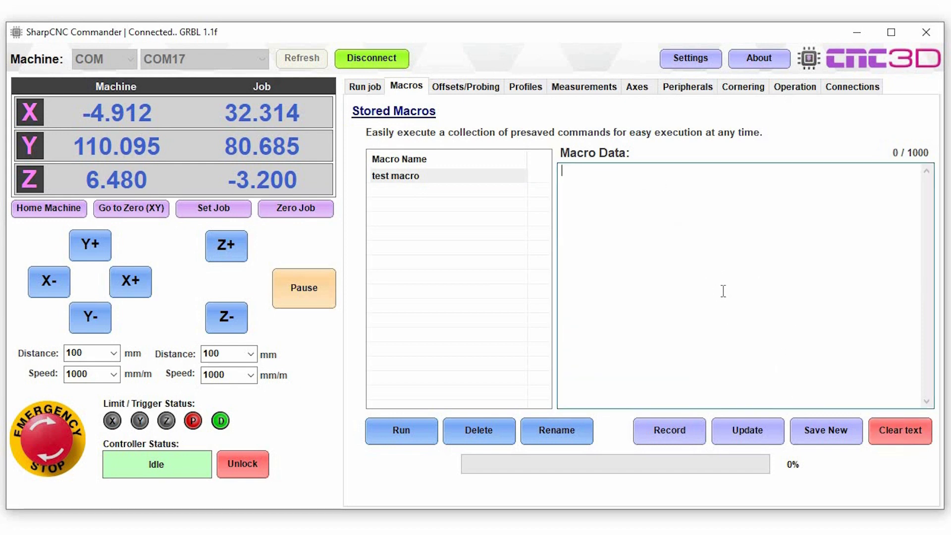
pyautogui.write('G21 G90 G1 Z3.810 F228.6 G0 X40.311 Y89.682 G1 Z-3.200 F304.8 G1 X40.348 Y89.864 F1016.0 G1 X40.311 Y89.901 F1016.0 G1 X40.120 Y89.719 F1016.0 G1 X40.311 Y89.682 F1016.0')
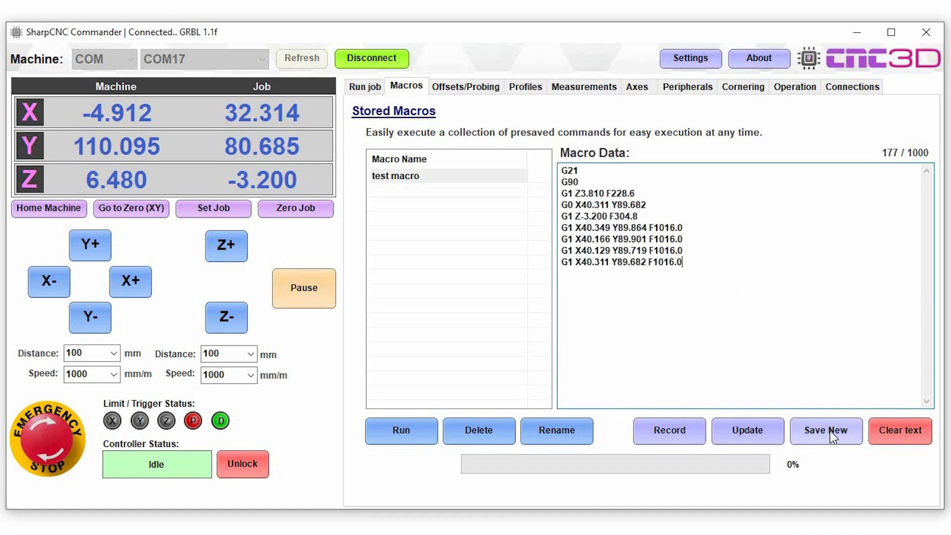
pyautogui.click(830, 430)
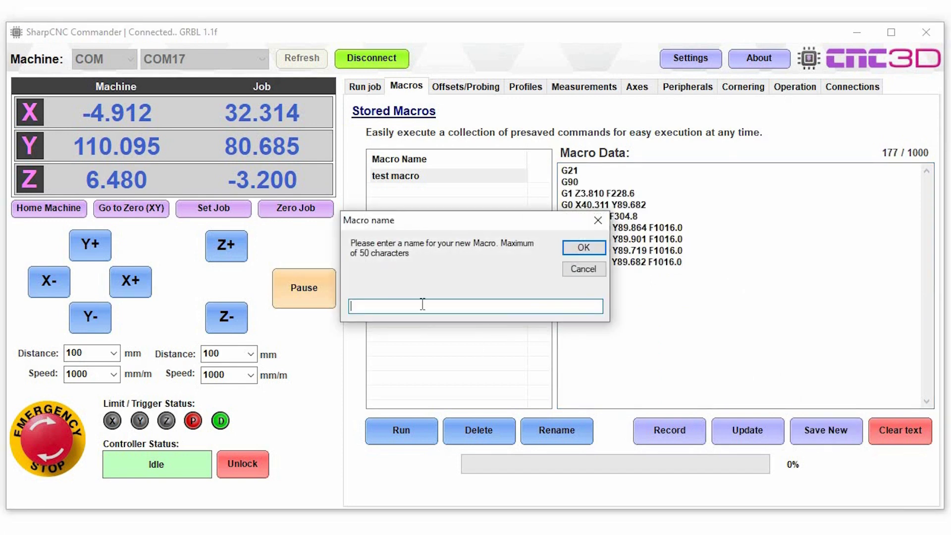
# Save the new macro under the name 'Test 2'
pyautogui.write('Test 2')
pyautogui.click(588, 245)
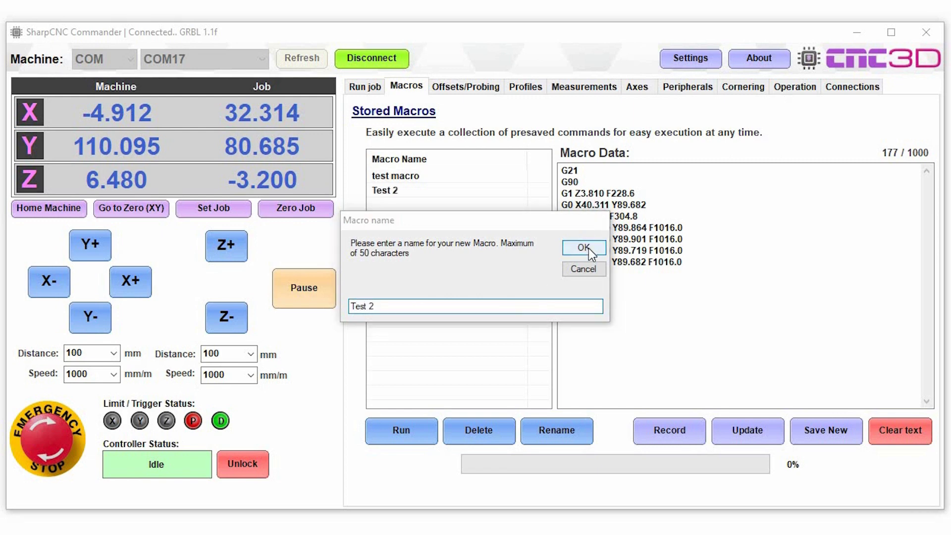
pyautogui.click(540, 312)
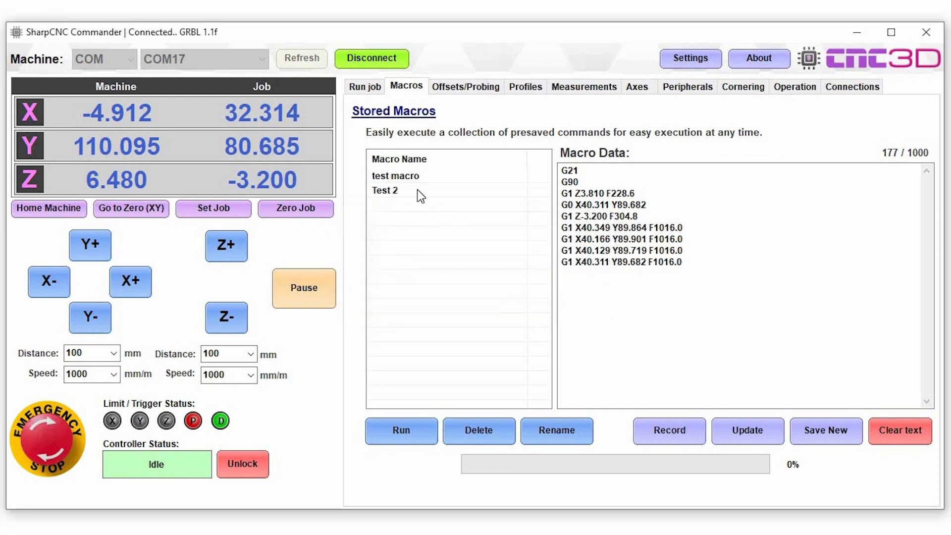
# Delete the Test 2 macro and confirm the deletion
pyautogui.click(417, 189)
pyautogui.click(411, 176)
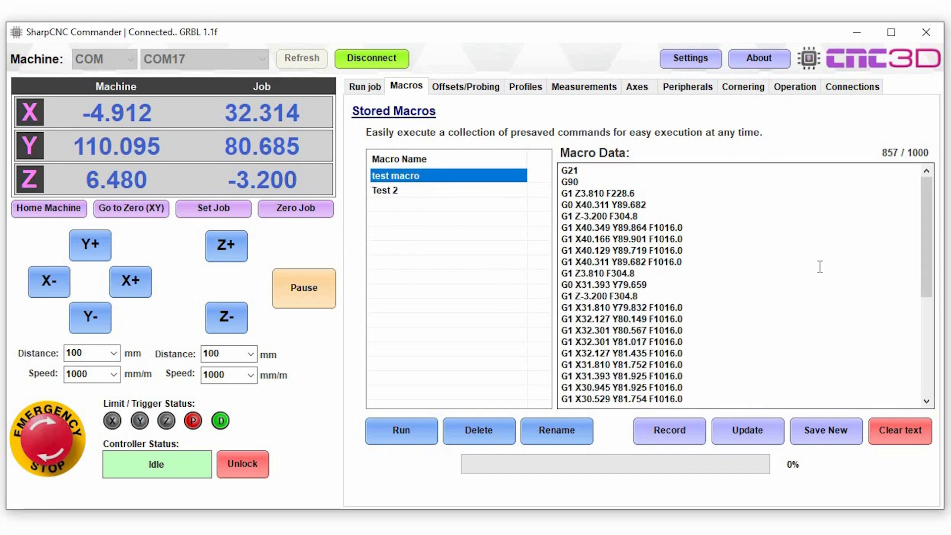
pyautogui.scroll(-3, 882, 266)
pyautogui.scroll(3, 568, 199)
pyautogui.press('Down')
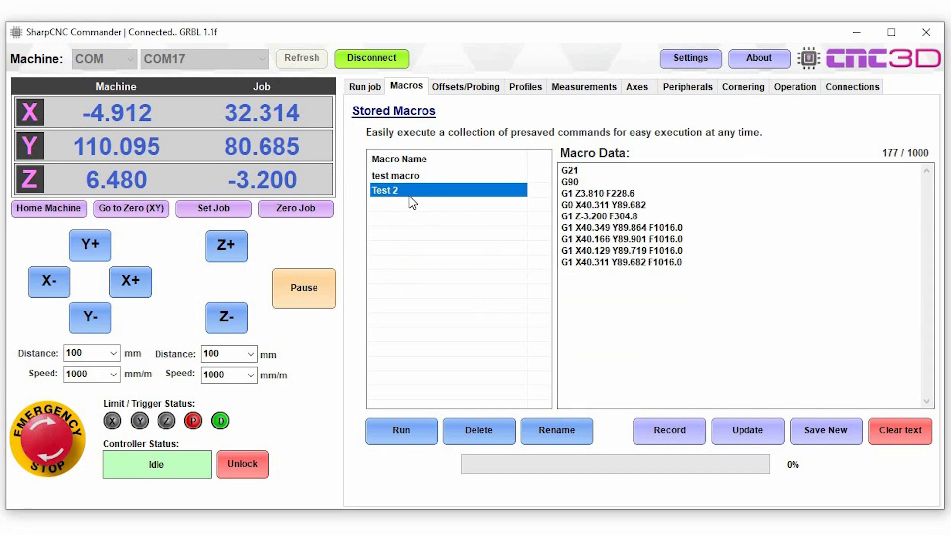
pyautogui.click(472, 432)
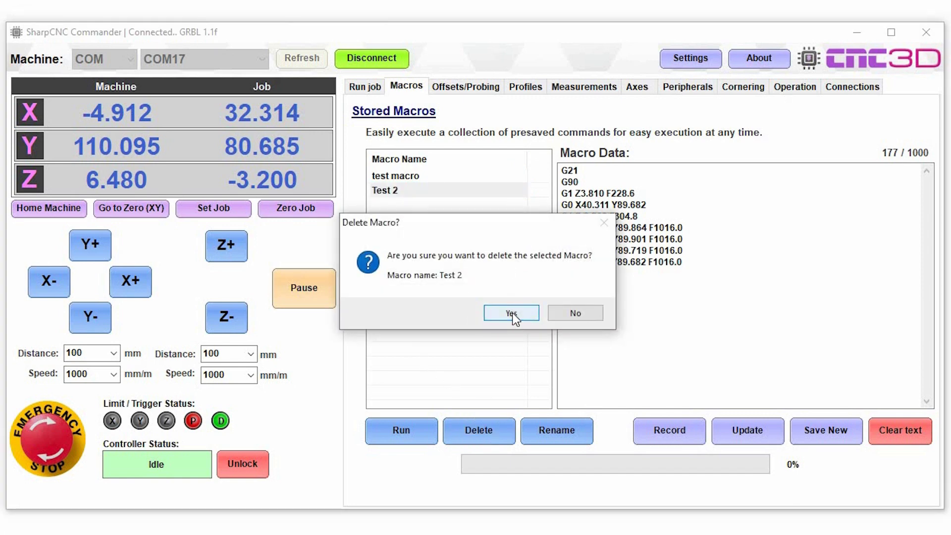
pyautogui.click(512, 313)
pyautogui.press('Return')
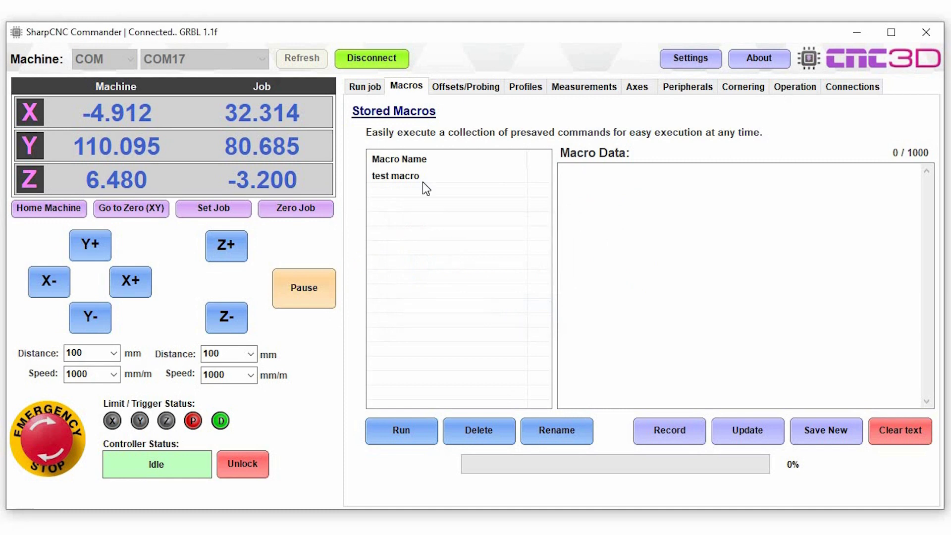
# Reload the test macro's G-code, then bring up the Offsets/Probing page
pyautogui.click(422, 177)
pyautogui.click(780, 239)
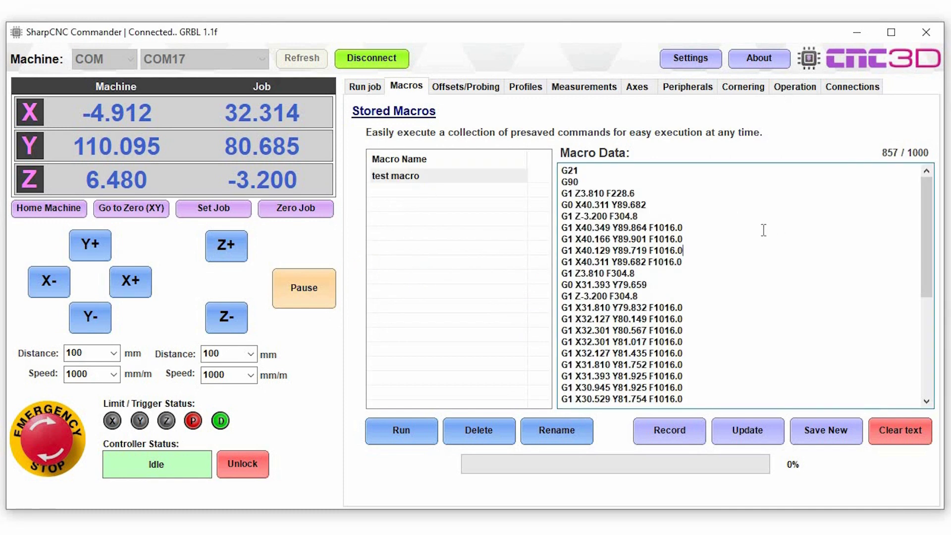
pyautogui.scroll(-6, 768, 243)
pyautogui.scroll(6, 765, 251)
pyautogui.click(459, 88)
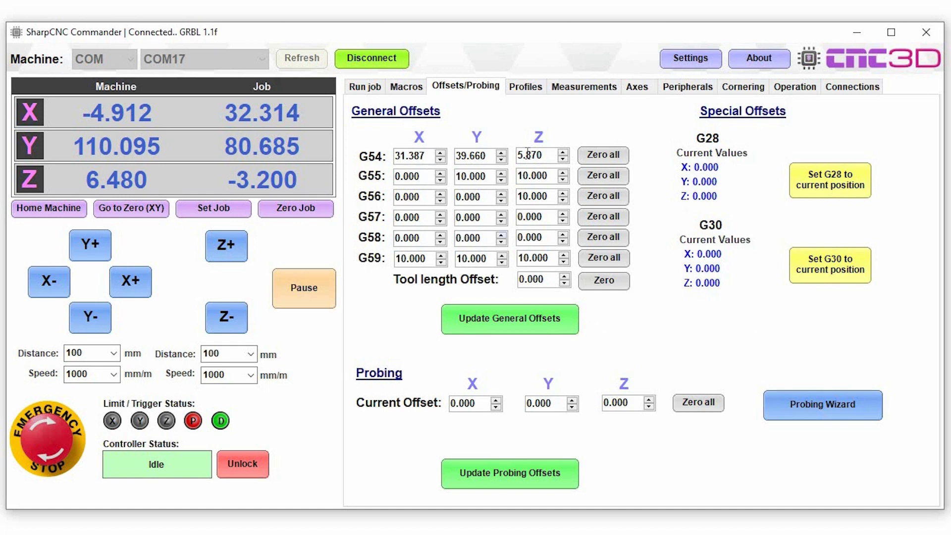
# Zero the G54 X, Y and Z offsets and update the general offsets on the controller
pyautogui.click(603, 156)
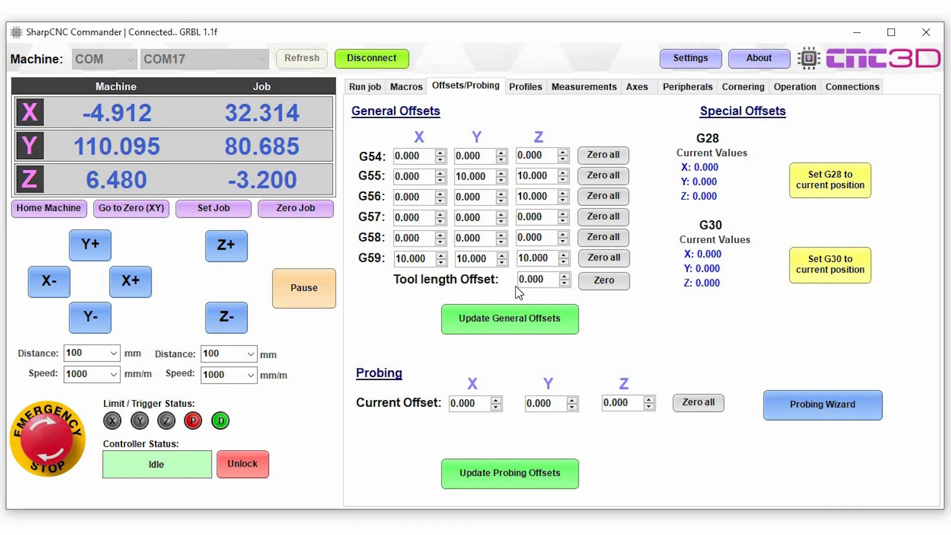
pyautogui.click(505, 319)
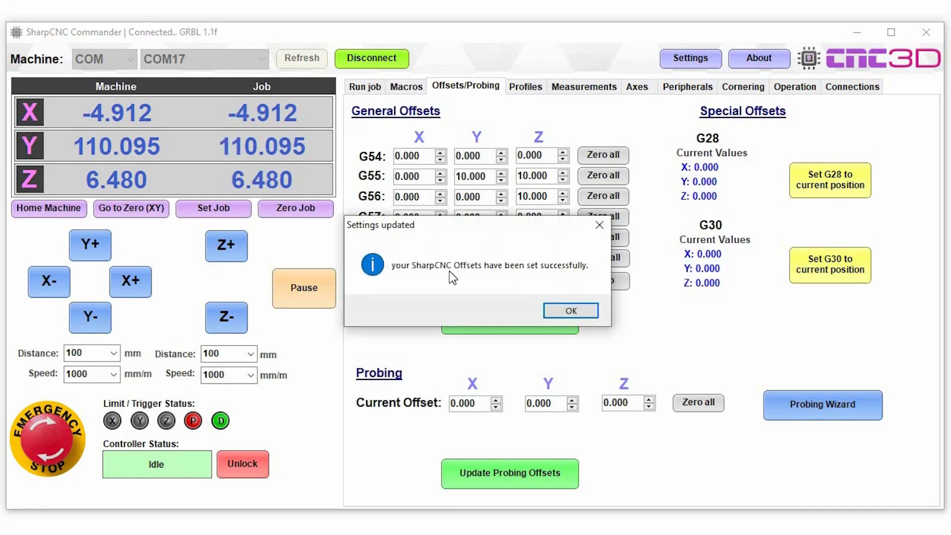
pyautogui.click(575, 312)
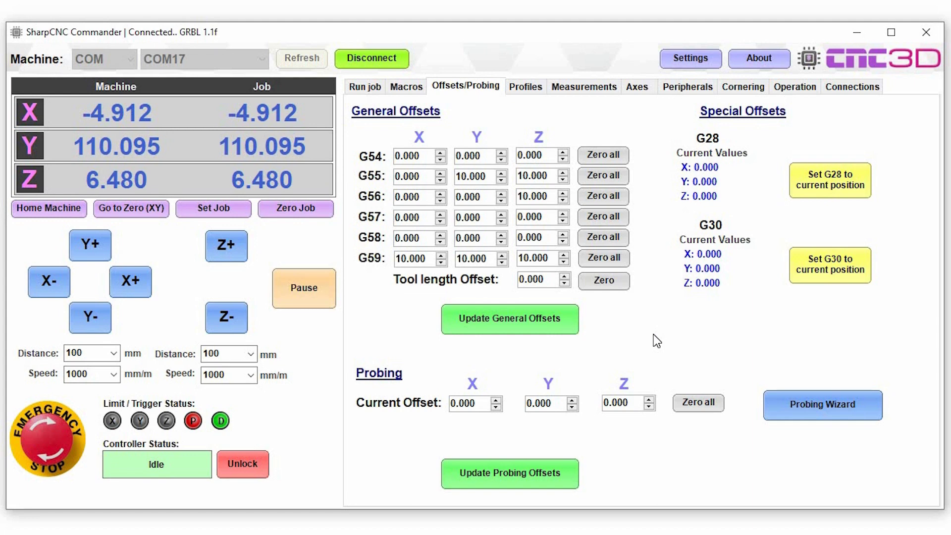
# Start the Probing Wizard with zeroed job coordinates, entering a 4 mm endmill and 10 mm Z probe dimension
pyautogui.click(830, 403)
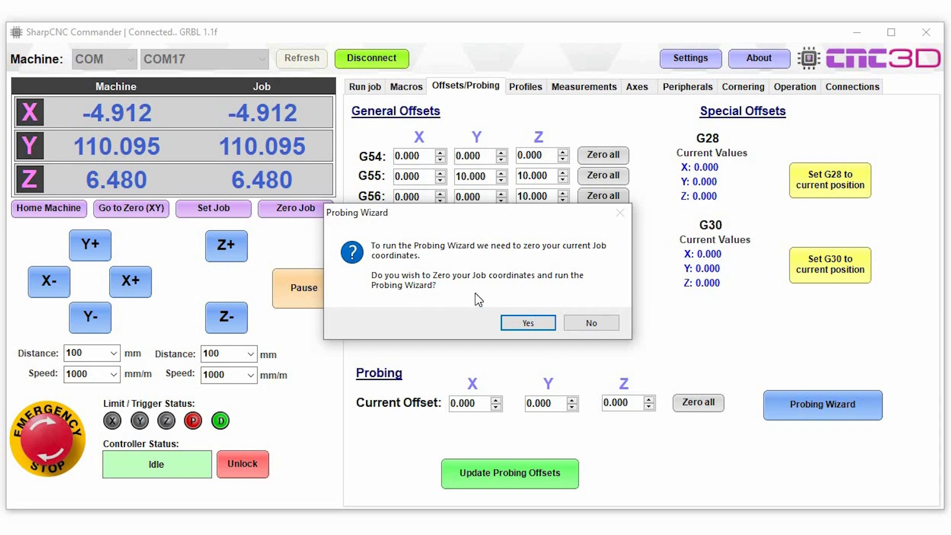
pyautogui.click(519, 322)
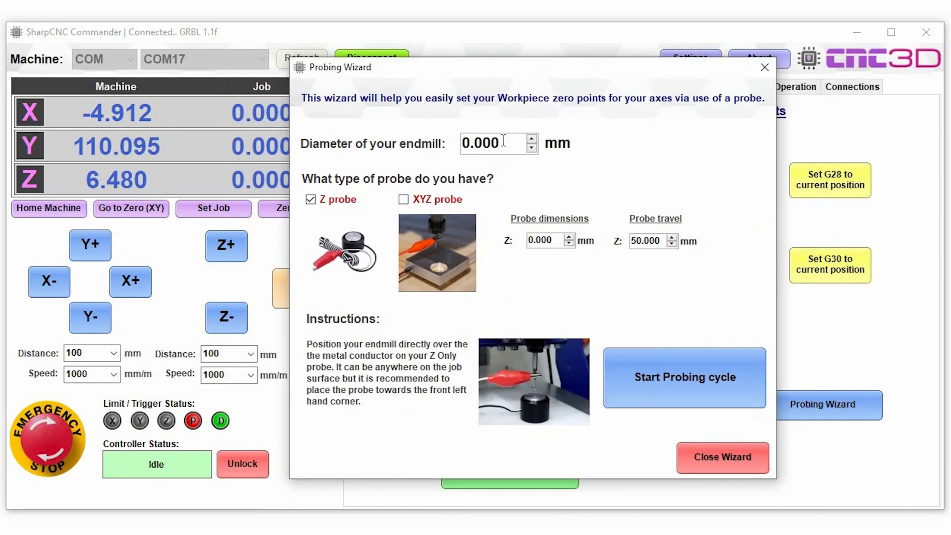
pyautogui.press('Tab')
pyautogui.write('4')
pyautogui.click(535, 240)
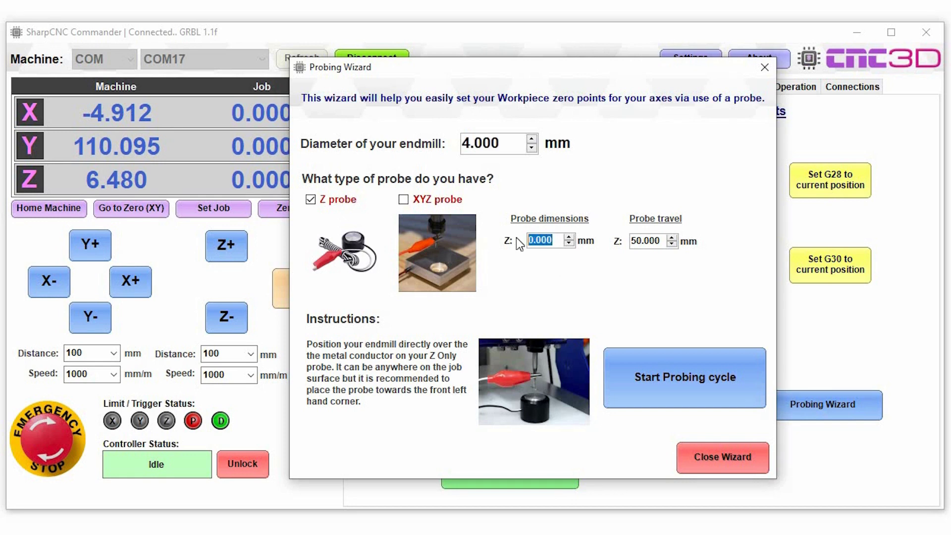
pyautogui.write('10')
# Select the Z probe travel value and switch the probe type to XYZ
pyautogui.click(662, 241)
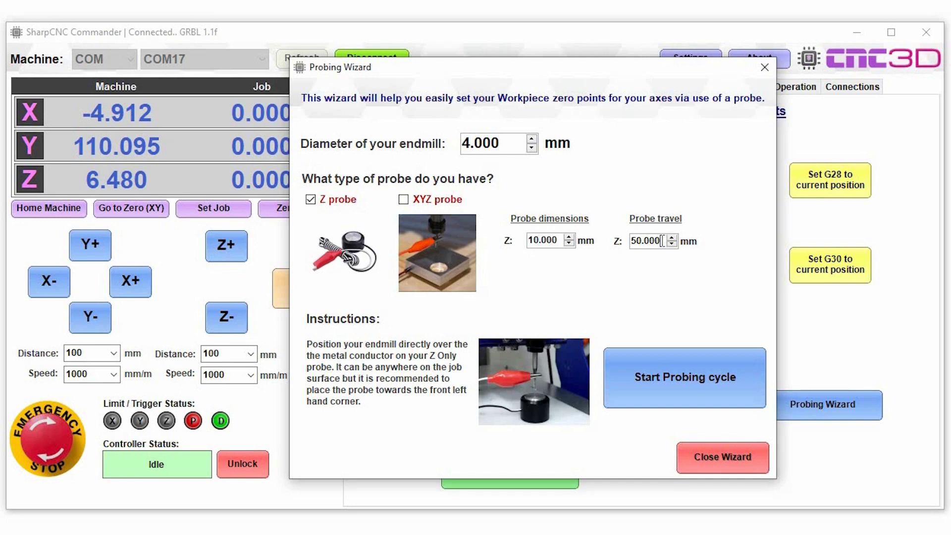
pyautogui.doubleClick(647, 241)
pyautogui.click(423, 203)
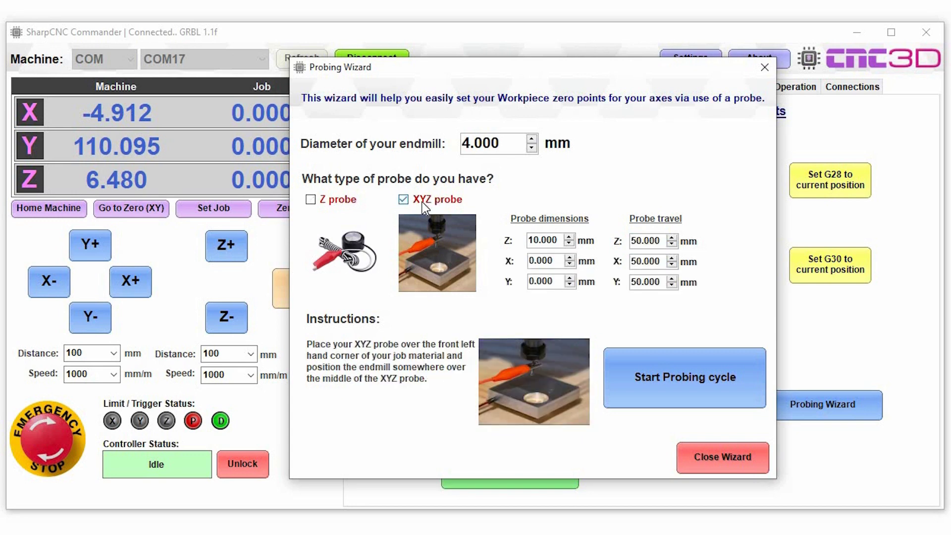
# Enter 10 for both the X and Y probe dimensions, then close the Probing Wizard
pyautogui.doubleClick(529, 261)
pyautogui.click(553, 281)
pyautogui.moveTo(553, 261); pyautogui.dragTo(500, 260)
pyautogui.write('10')
pyautogui.click(553, 280)
pyautogui.moveTo(554, 281); pyautogui.dragTo(501, 278)
pyautogui.write('10')
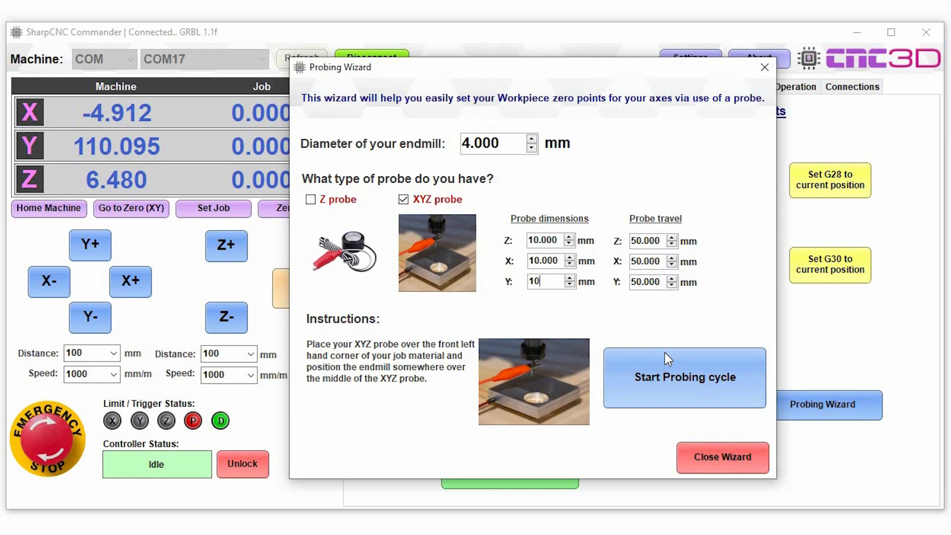
pyautogui.click(724, 459)
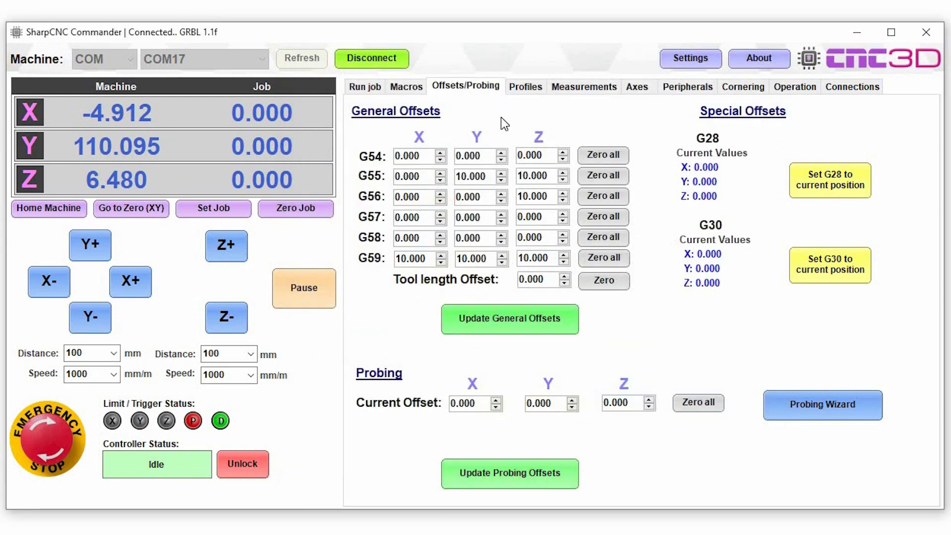
pyautogui.click(523, 88)
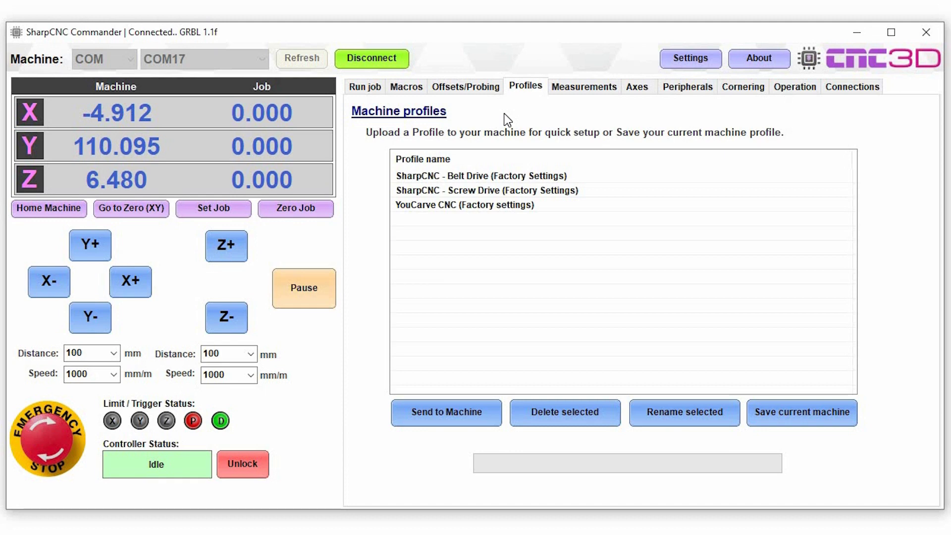
# Select the 'SharpCNC - Screw Drive (Factory Settings)' profile and send it to the machine
pyautogui.click(501, 177)
pyautogui.press('Down')
pyautogui.press('Down')
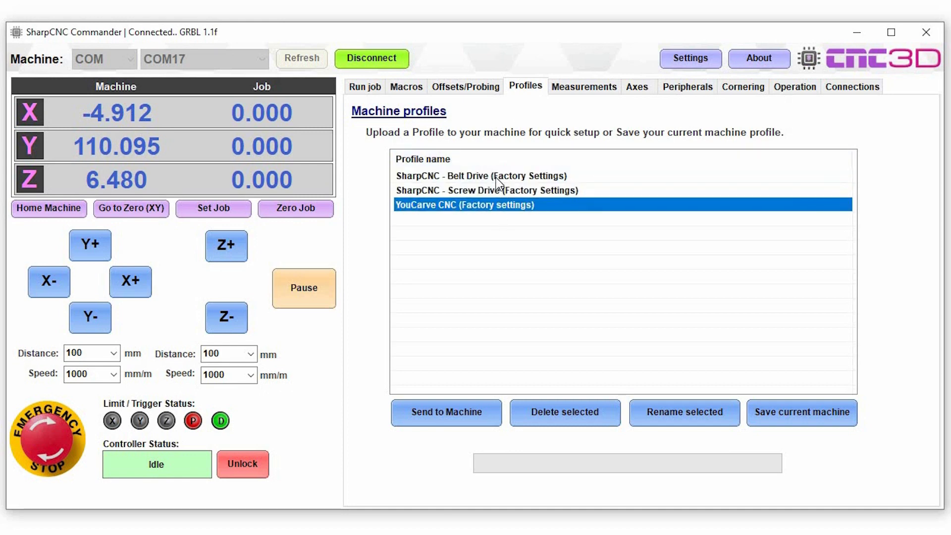
pyautogui.click(509, 179)
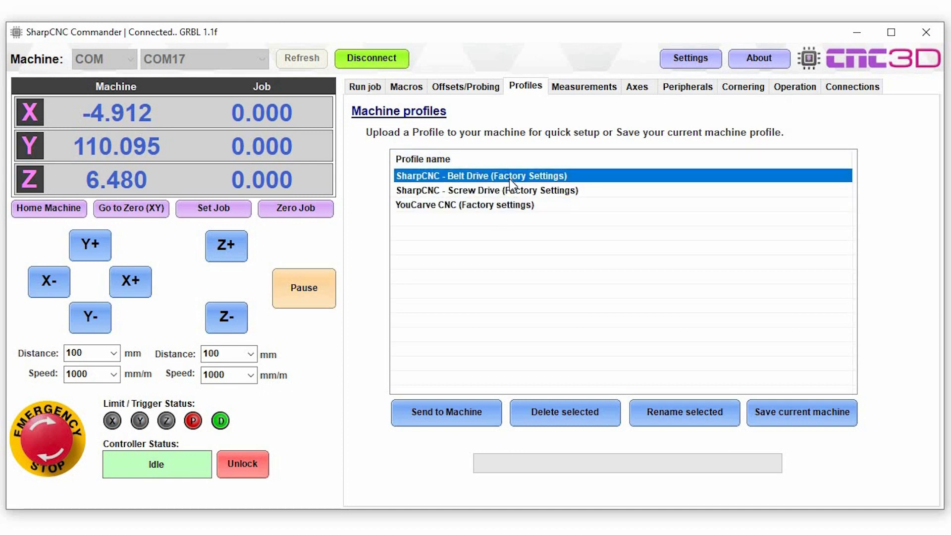
pyautogui.click(487, 191)
pyautogui.press('Down')
pyautogui.click(428, 191)
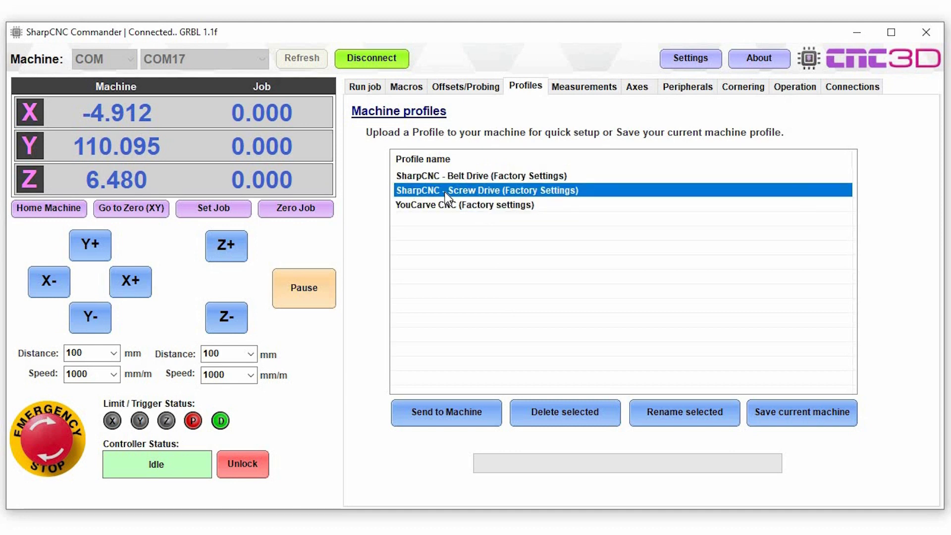
pyautogui.click(438, 415)
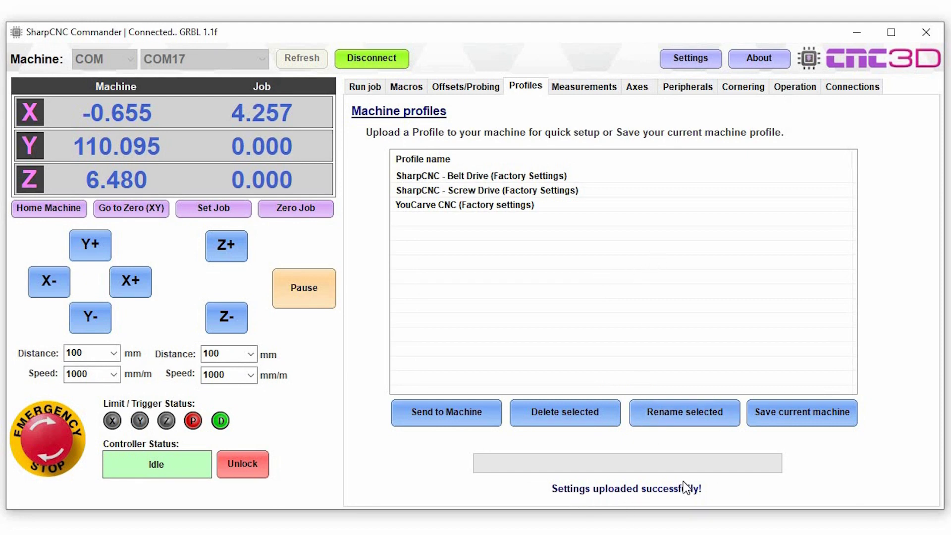
pyautogui.click(578, 88)
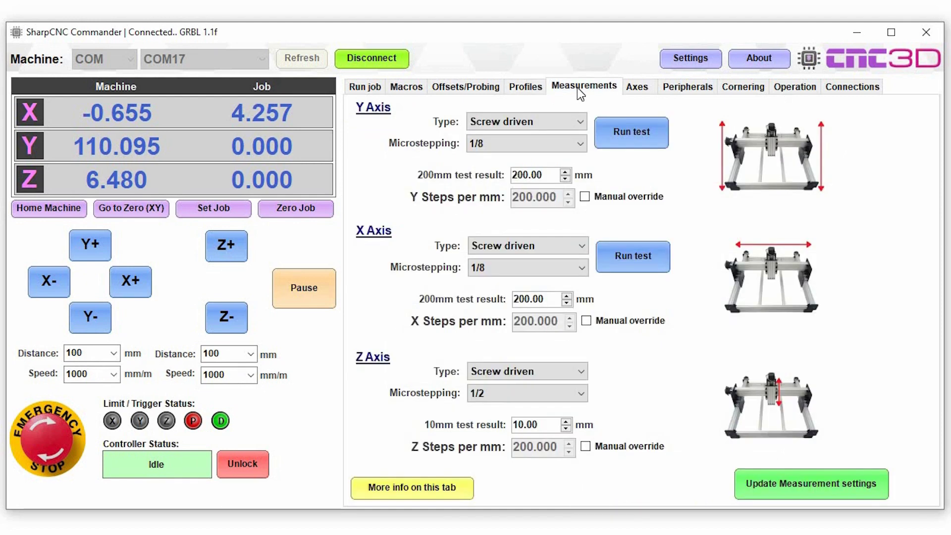
# Keep Y screw driven, set 1/4 microstepping, and manually override Y steps per mm to 99.8
pyautogui.click(512, 143)
pyautogui.click(513, 142)
pyautogui.click(523, 120)
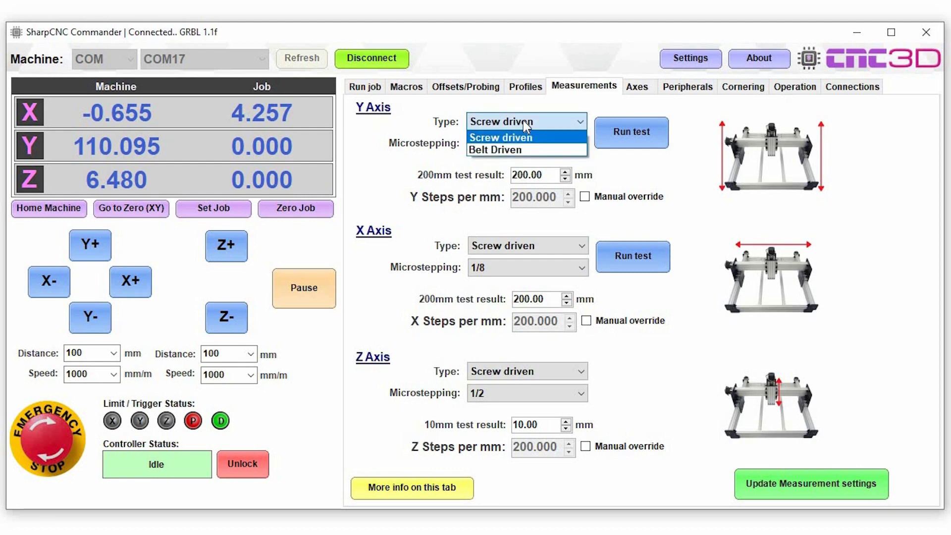
pyautogui.click(500, 143)
pyautogui.click(499, 144)
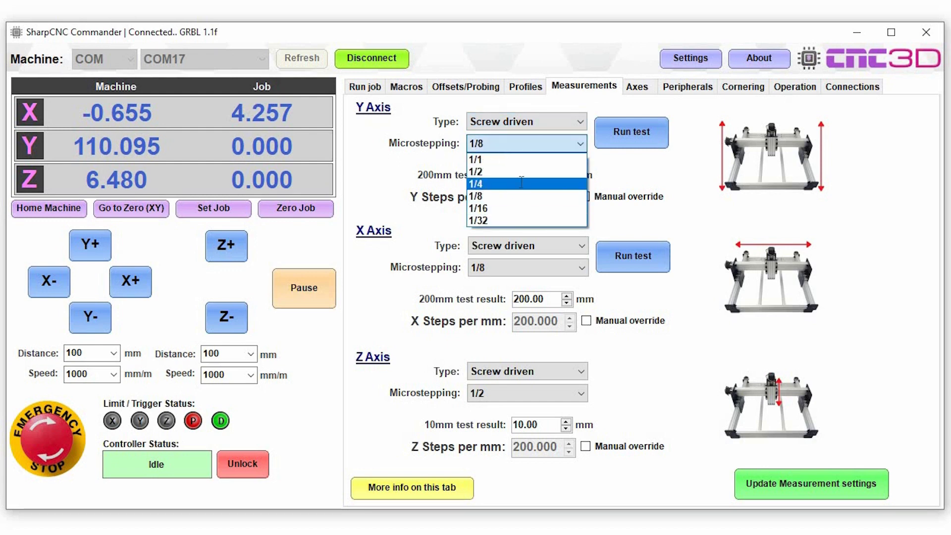
pyautogui.click(486, 184)
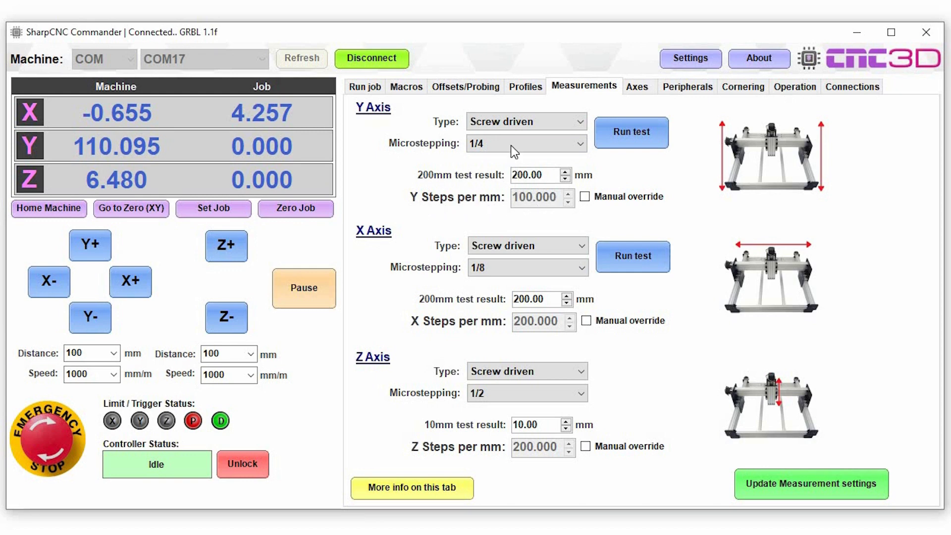
pyautogui.click(584, 197)
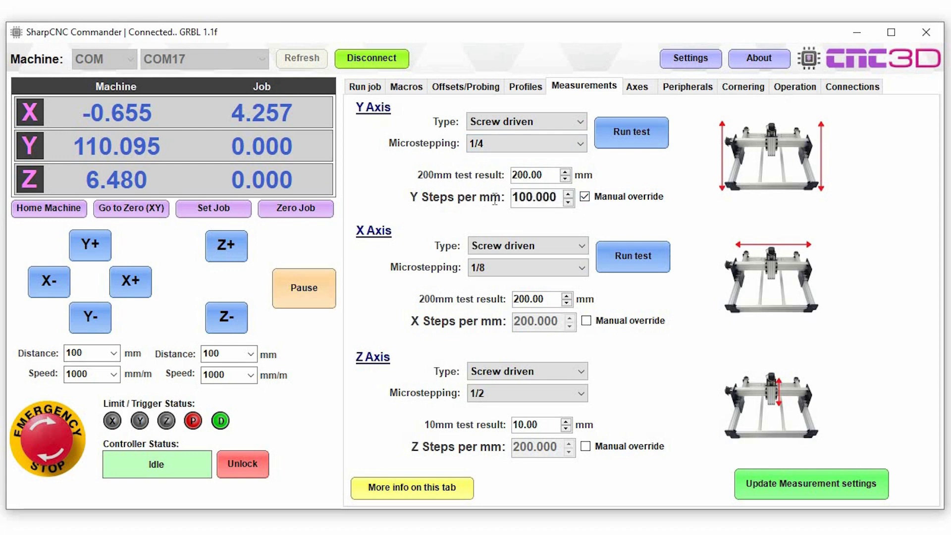
pyautogui.moveTo(559, 197); pyautogui.dragTo(496, 203)
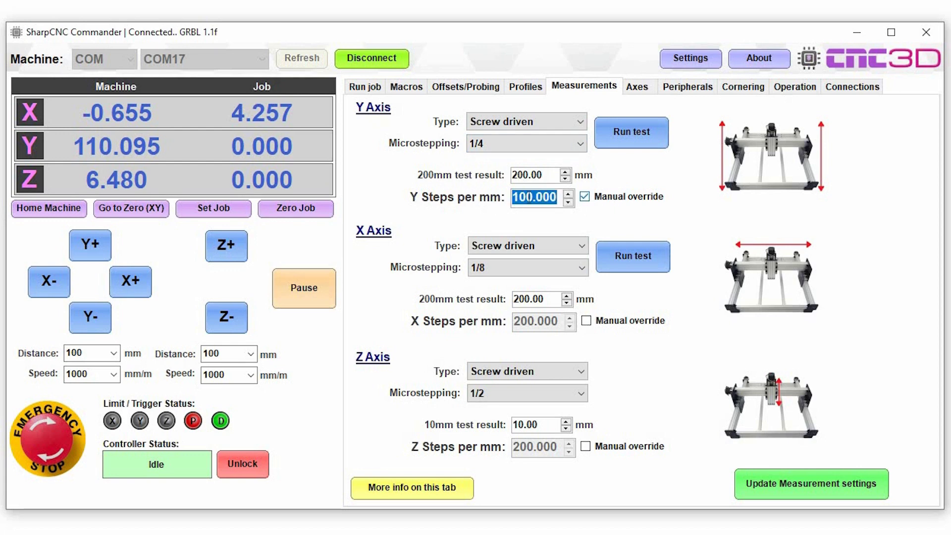
pyautogui.write('99.8')
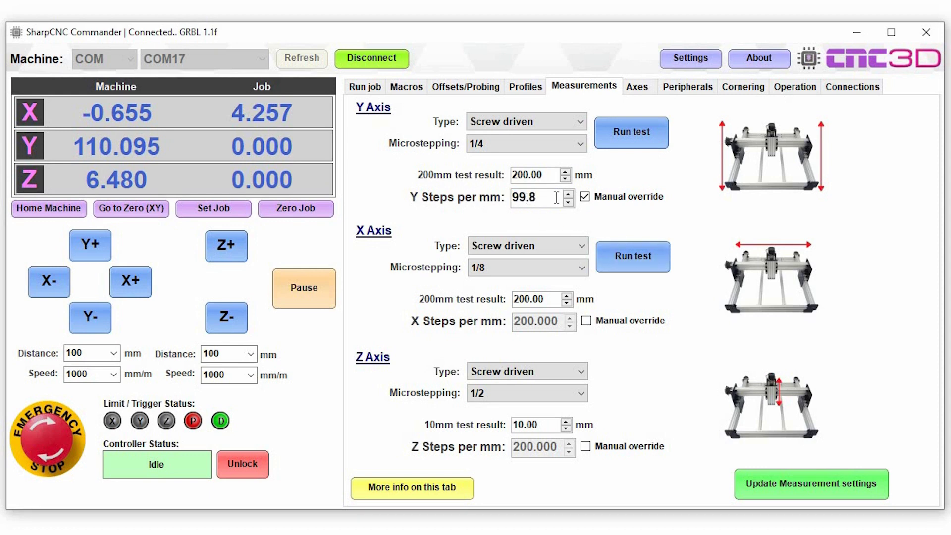
pyautogui.click(625, 135)
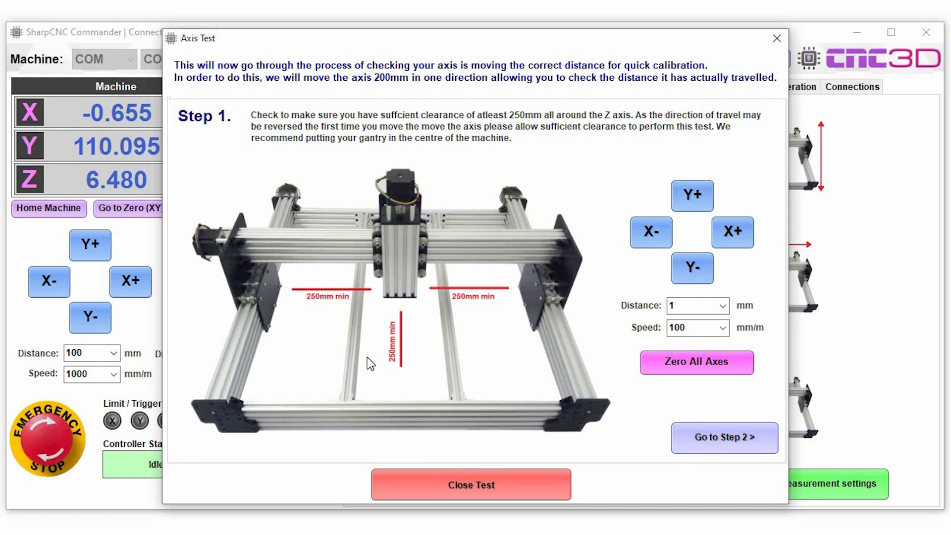
# Advance the Y axis test to Step 2, the pencil-on-spoilboard setup
pyautogui.click(715, 436)
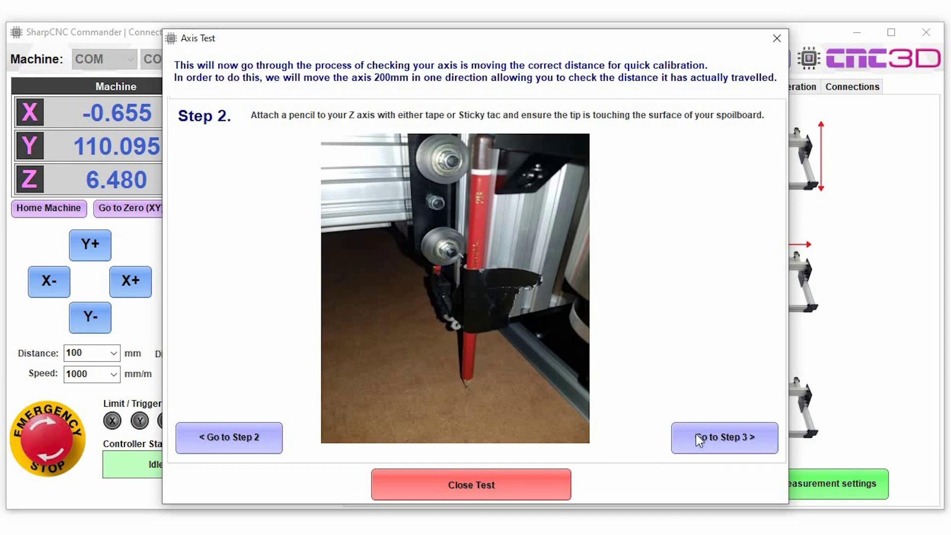
# Record Y 199.8 mm and X 198.7 mm test measurements and complete the Axis Test
pyautogui.click(714, 443)
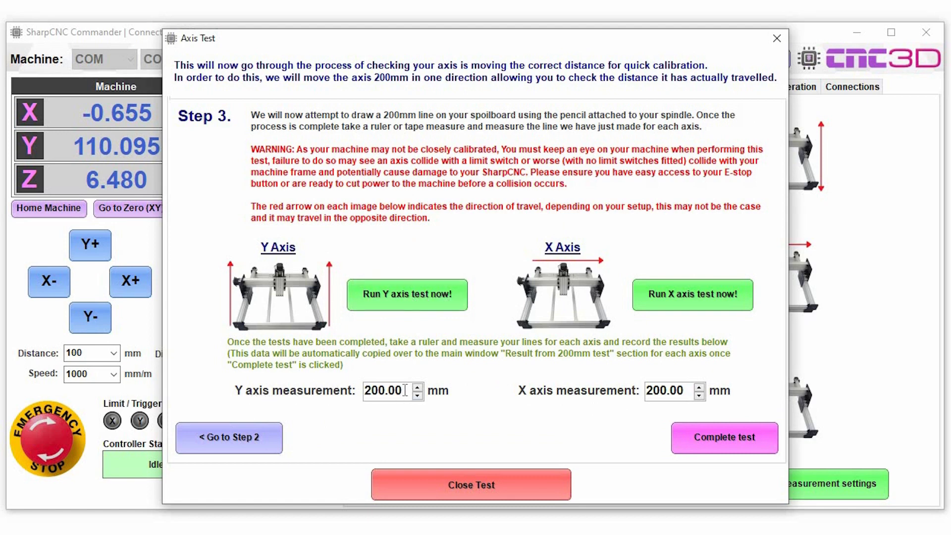
pyautogui.moveTo(406, 391); pyautogui.dragTo(353, 397)
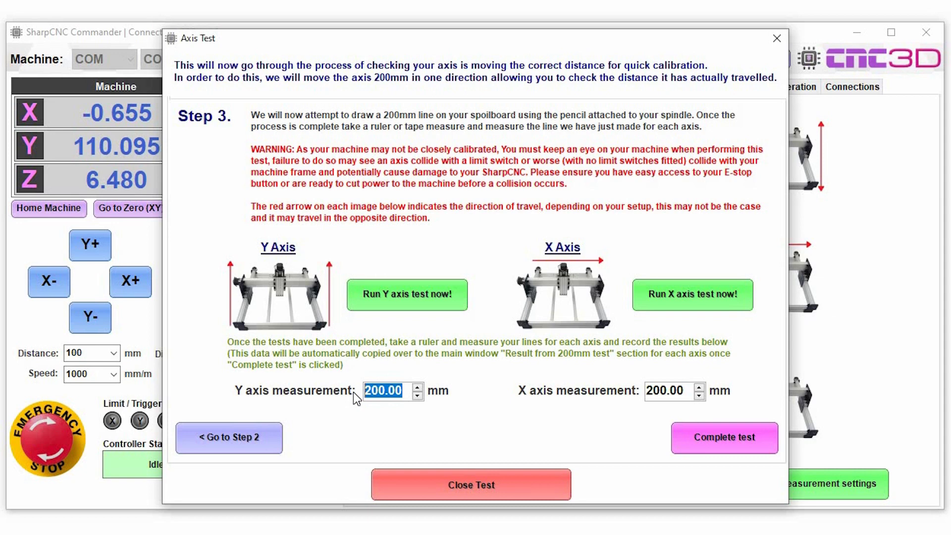
pyautogui.press('BackSpace')
pyautogui.write('199.8')
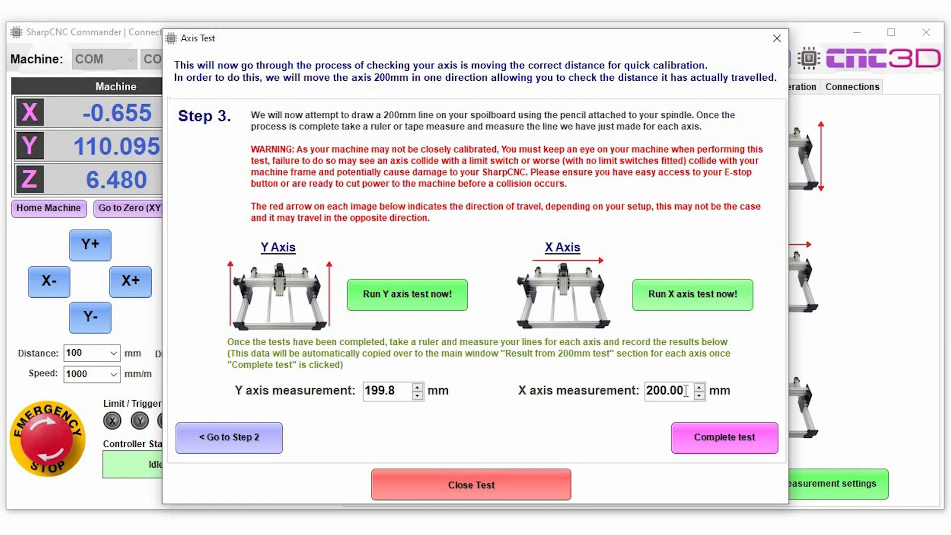
pyautogui.press('Tab')
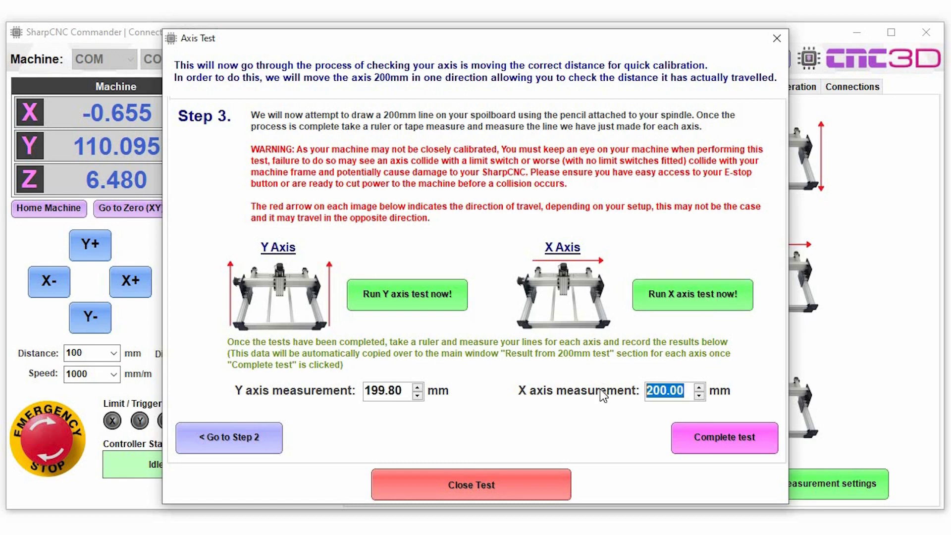
pyautogui.write('198.7')
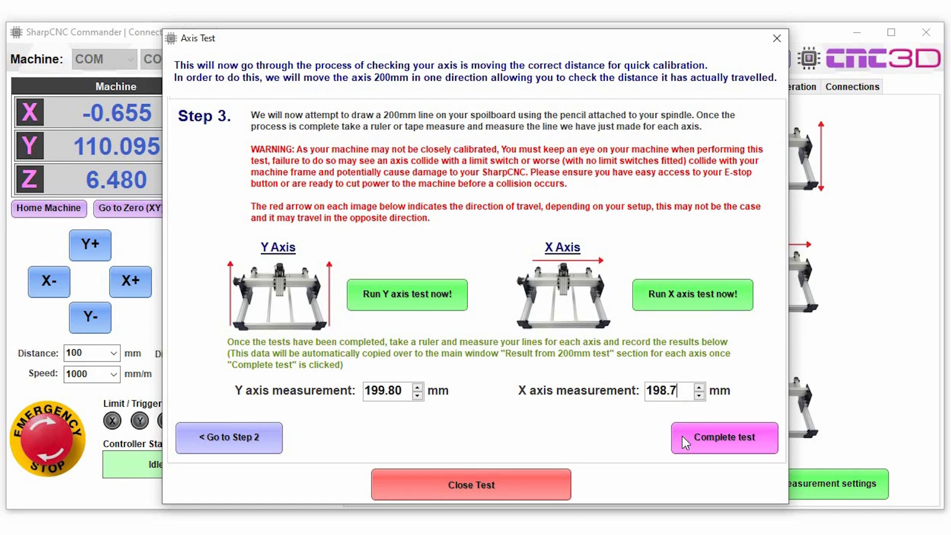
pyautogui.click(725, 443)
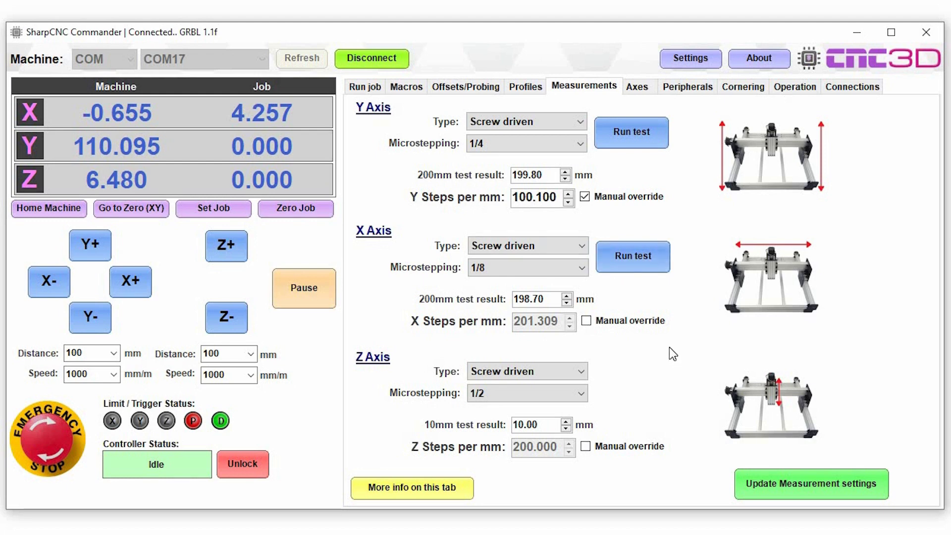
# Set Z to 1/8 microstepping with 200 steps/mm override and update the measurement settings
pyautogui.click(501, 391)
pyautogui.click(498, 445)
pyautogui.click(585, 446)
pyautogui.moveTo(535, 448); pyautogui.dragTo(450, 447)
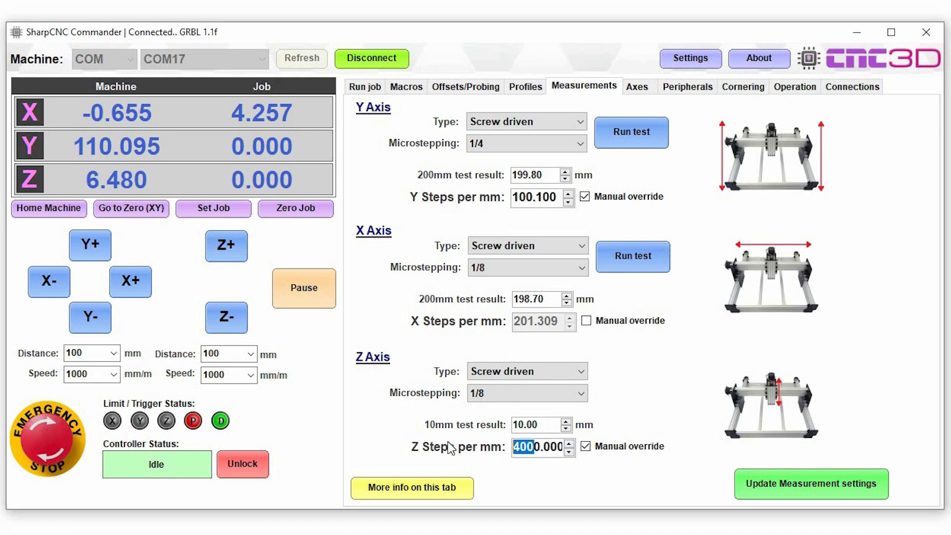
pyautogui.click(450, 447)
pyautogui.press('Delete')
pyautogui.press('Delete')
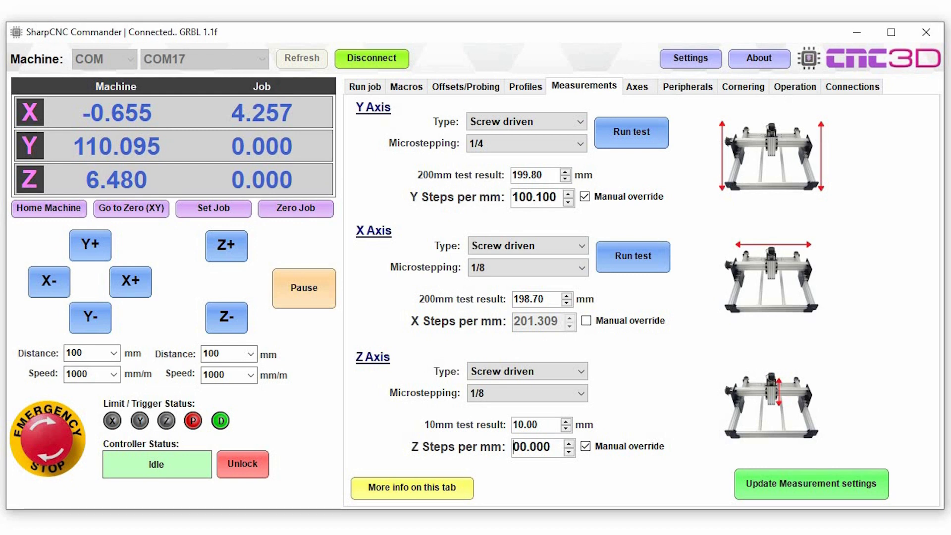
pyautogui.write('2')
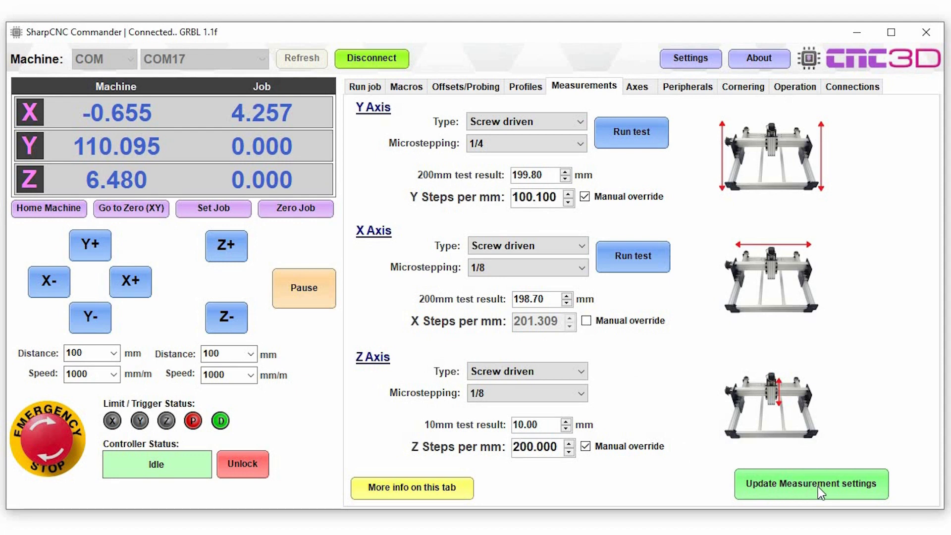
pyautogui.click(775, 484)
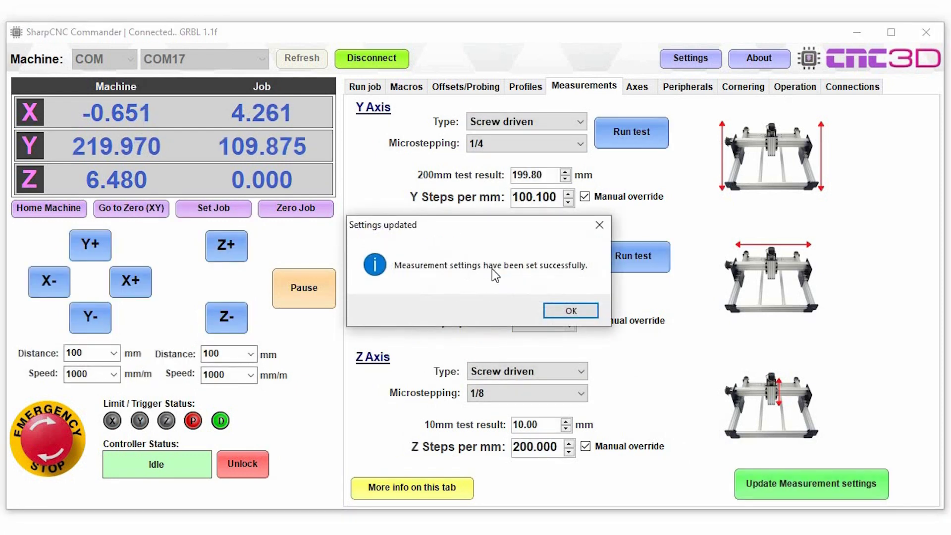
pyautogui.click(571, 312)
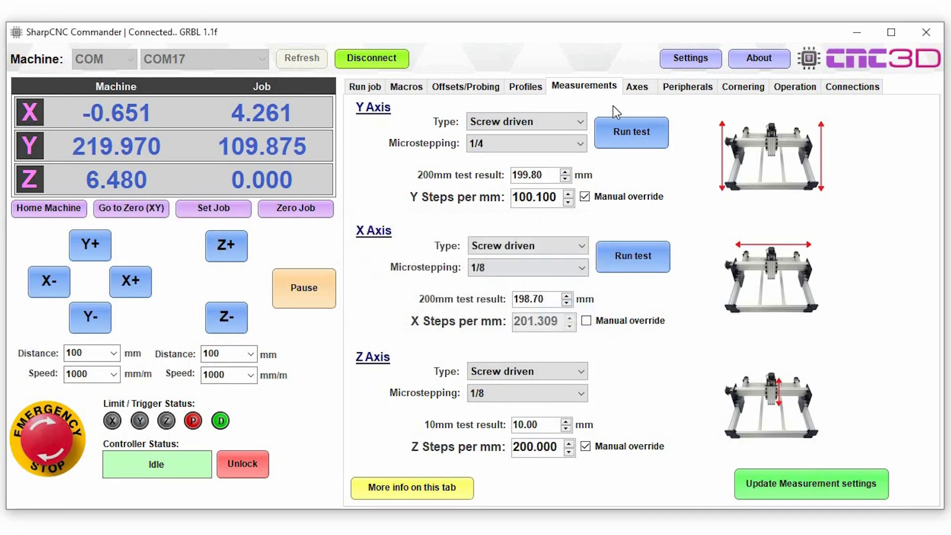
pyautogui.click(639, 89)
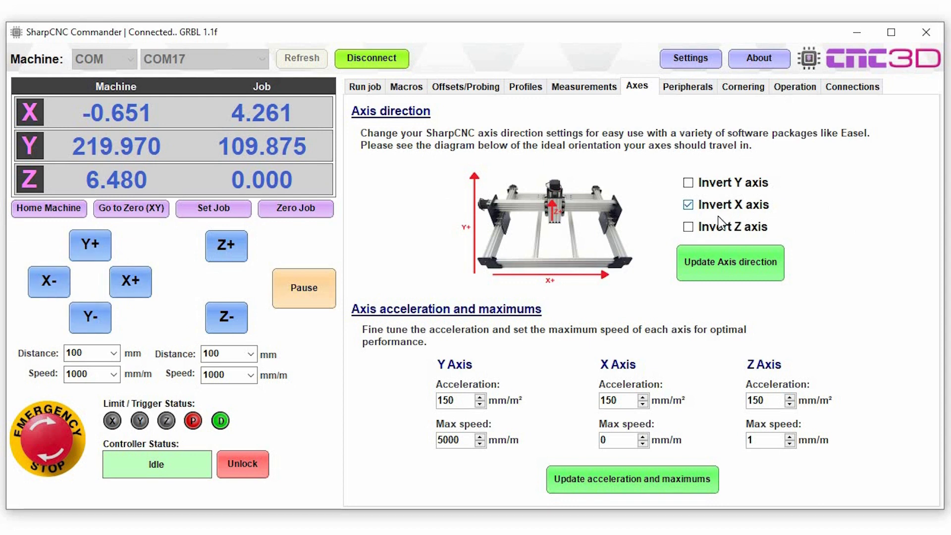
# Invert the Y axis alongside X, leave Z normal, and update the axis direction
pyautogui.click(88, 245)
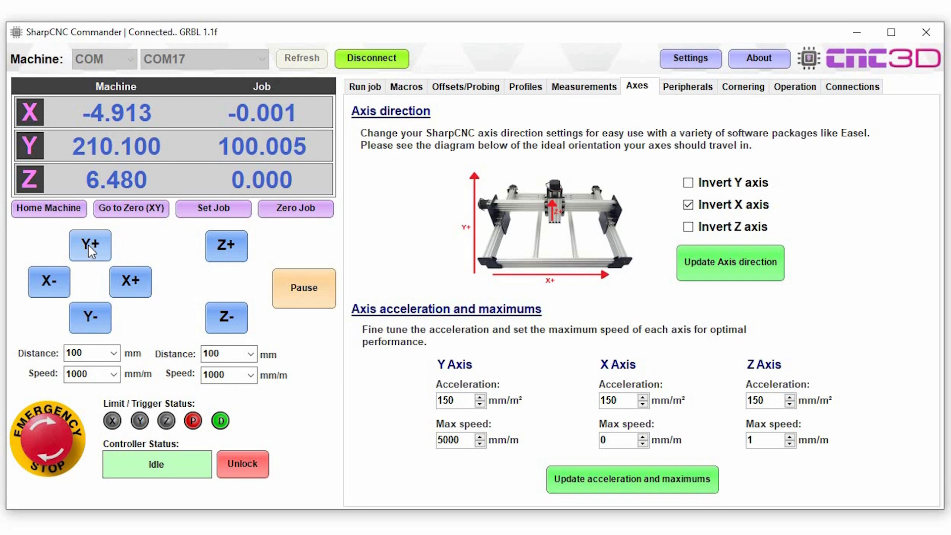
pyautogui.click(689, 183)
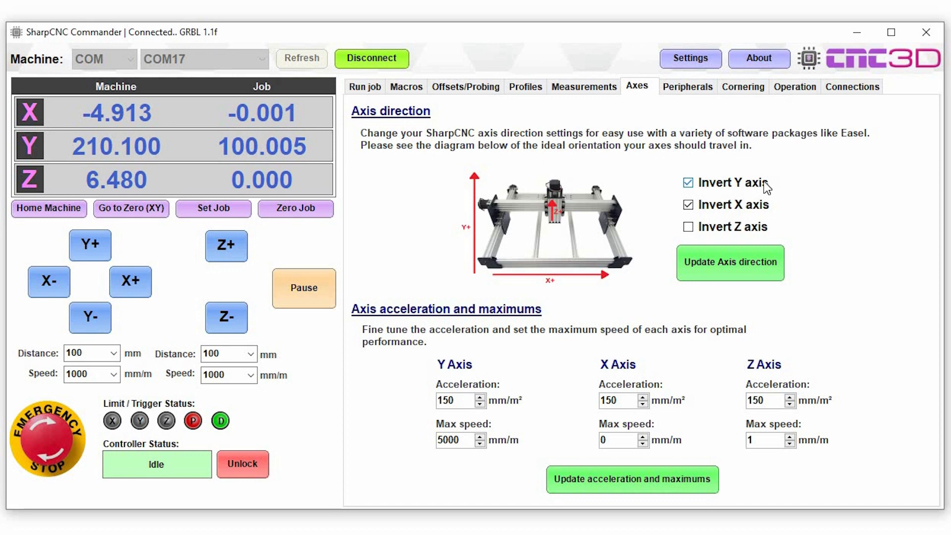
pyautogui.click(732, 267)
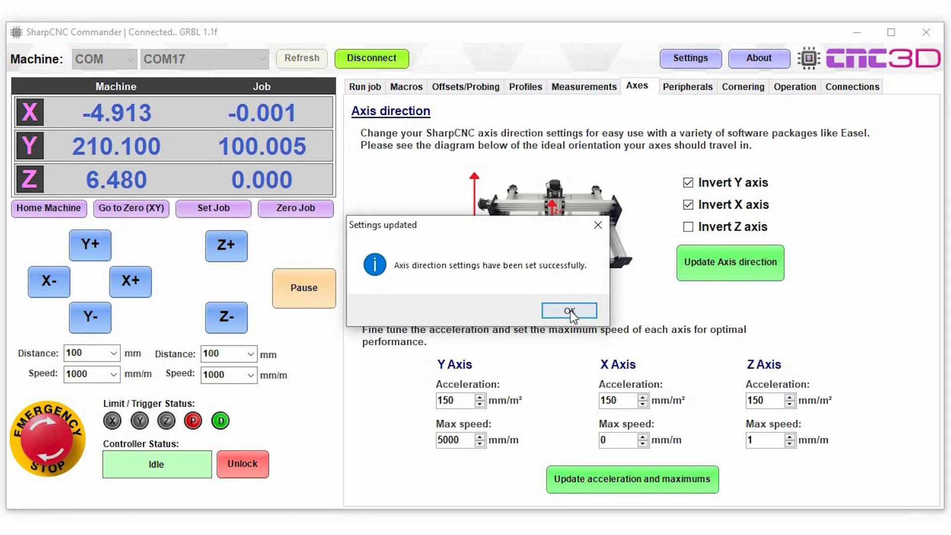
pyautogui.click(570, 311)
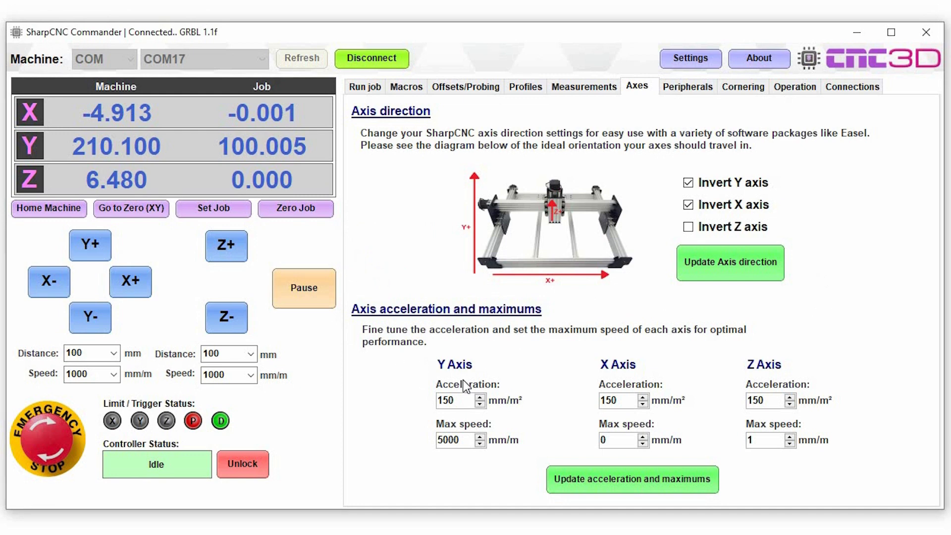
# Enter max speeds of 5000 mm/m for X and Y and 1000 mm/m for Z, then save
pyautogui.click(461, 441)
pyautogui.press('Tab')
pyautogui.write('5000')
pyautogui.write('1000')
pyautogui.doubleClick(758, 440)
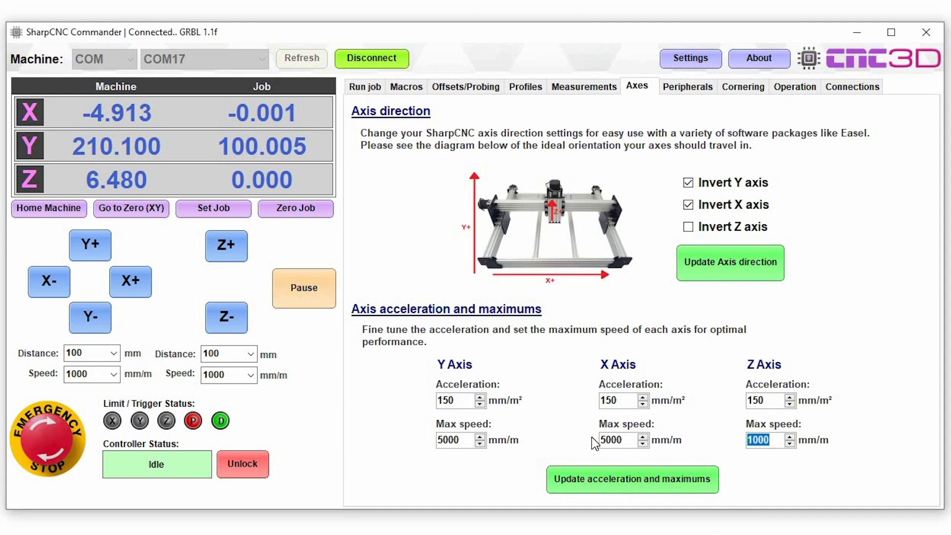
pyautogui.hotkey('shift', 'Tab')
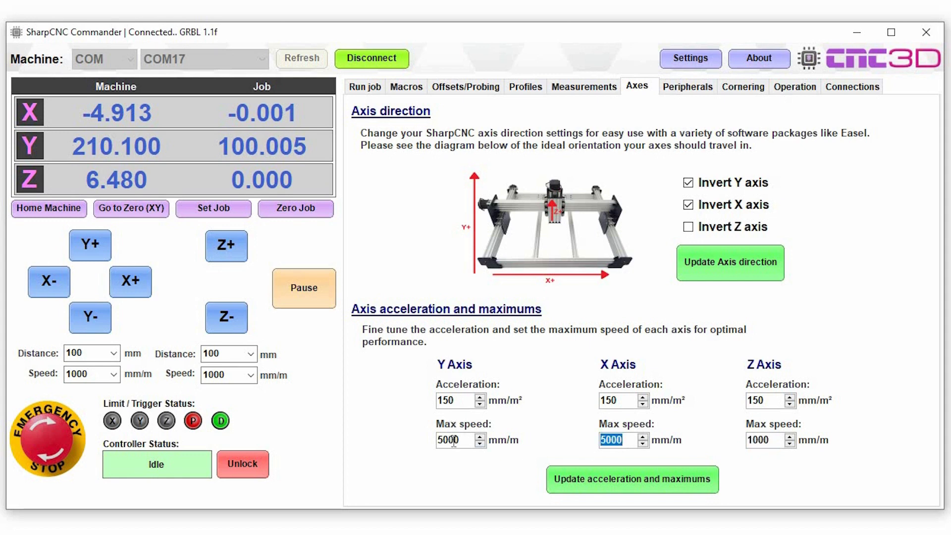
pyautogui.click(650, 479)
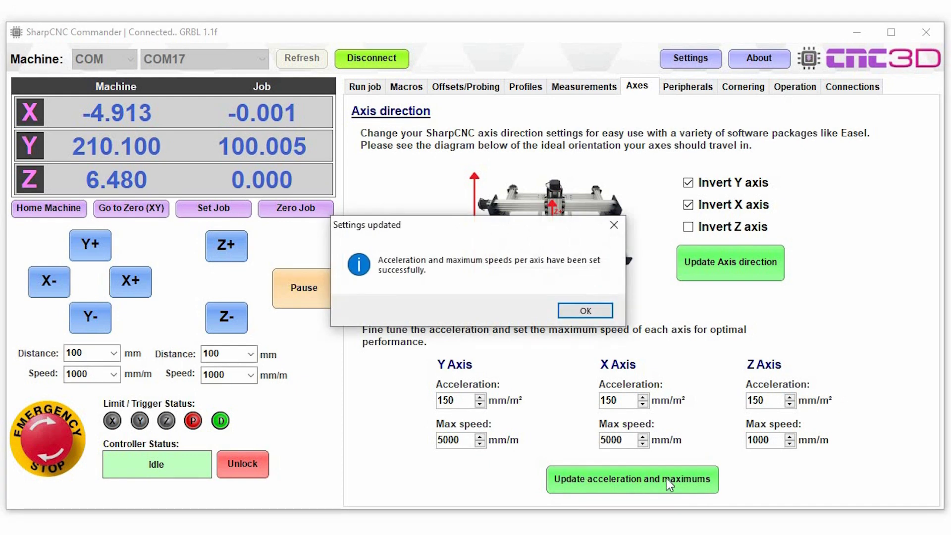
pyautogui.click(580, 311)
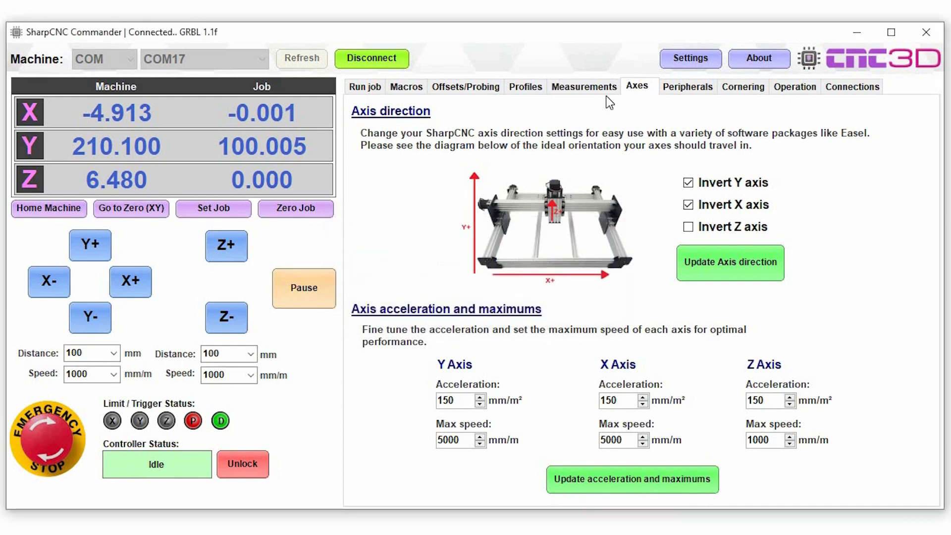
# Turn off homing and soft limits, enable hard limits, and keep the Normally Closed type
pyautogui.click(690, 89)
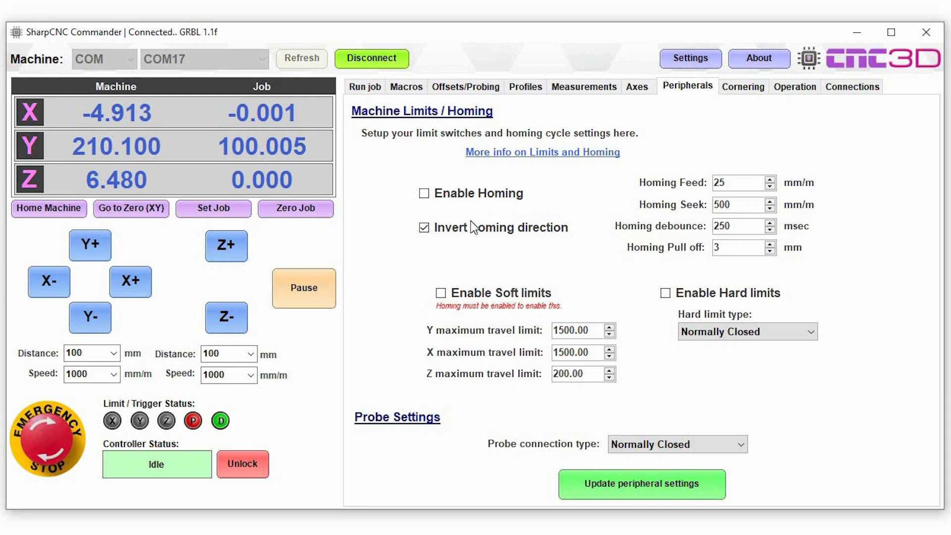
pyautogui.click(423, 193)
pyautogui.click(474, 294)
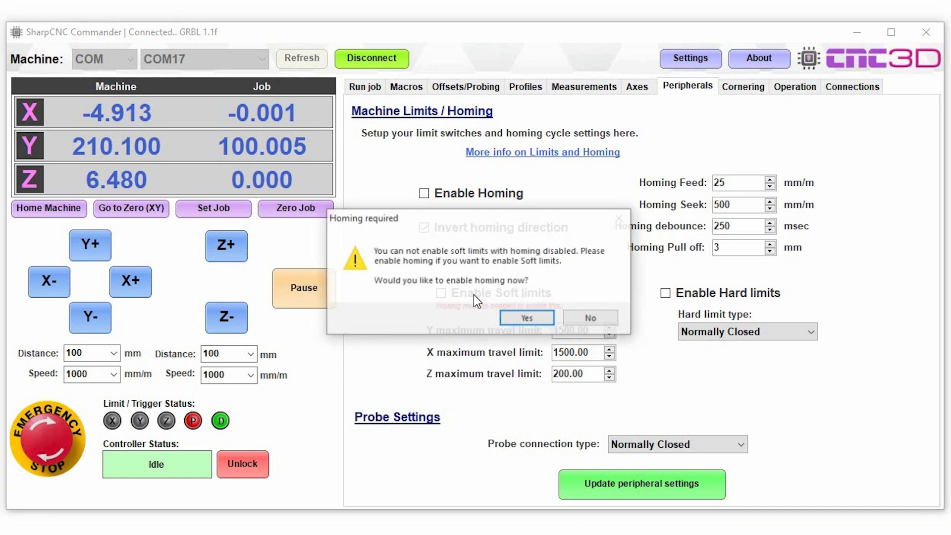
pyautogui.click(523, 313)
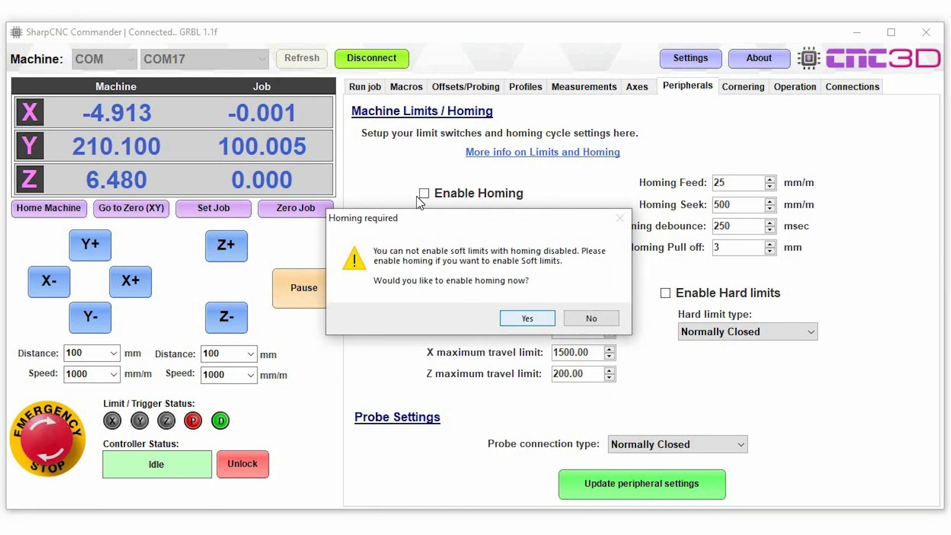
pyautogui.click(425, 194)
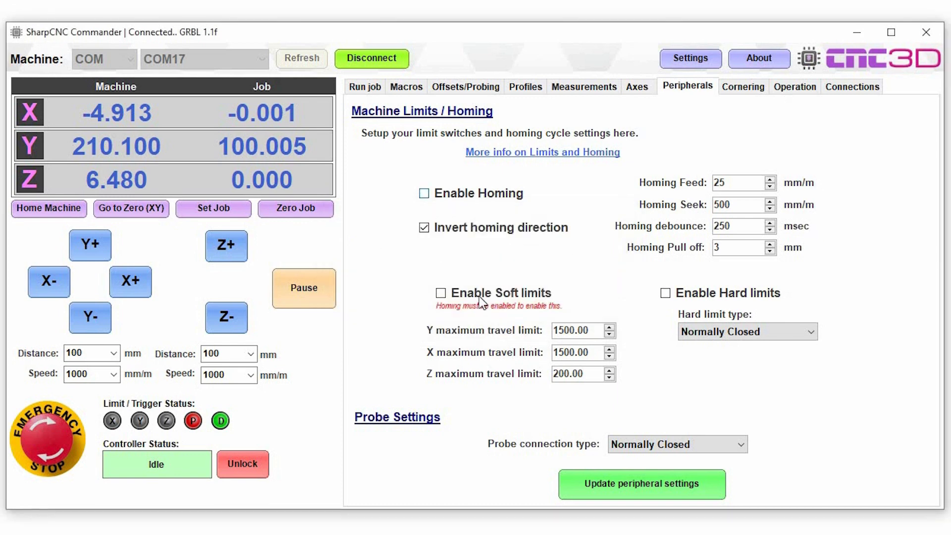
pyautogui.click(708, 292)
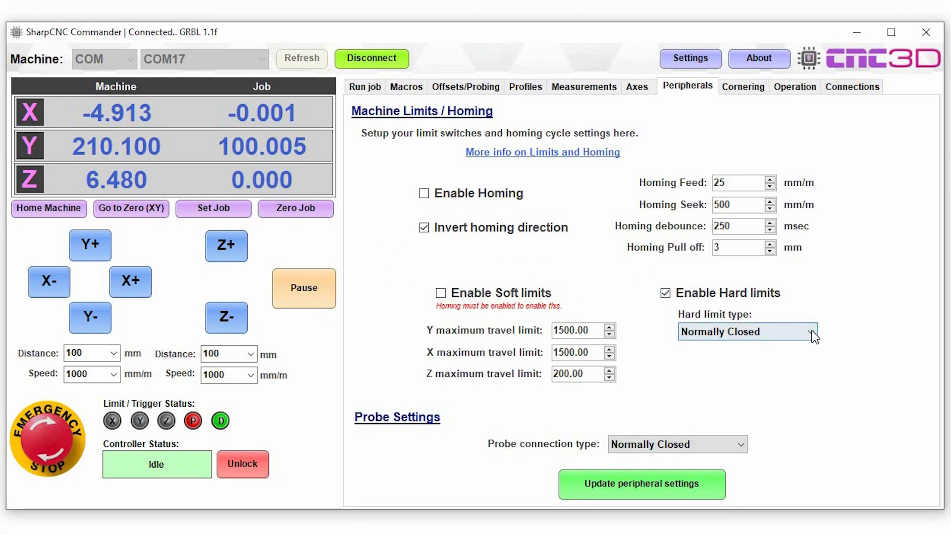
pyautogui.click(811, 333)
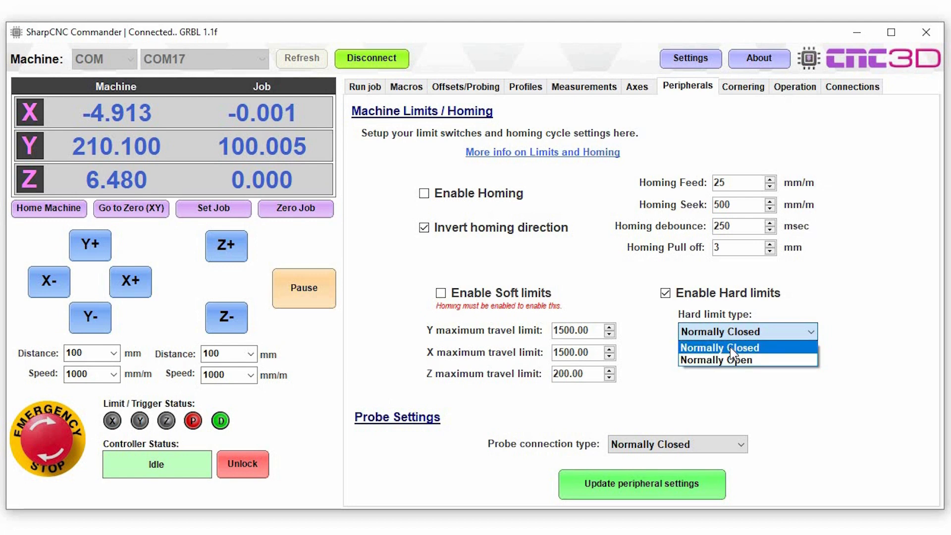
pyautogui.click(836, 411)
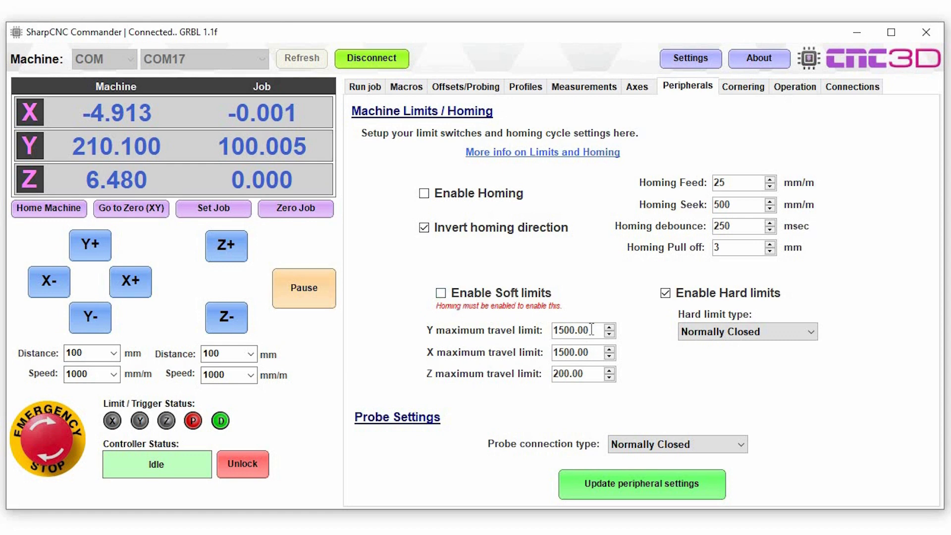
# Set the probe connection to Normally Open and update the peripheral settings
pyautogui.moveTo(592, 330); pyautogui.dragTo(536, 331)
pyautogui.moveTo(597, 350); pyautogui.dragTo(584, 395)
pyautogui.doubleClick(575, 352)
pyautogui.click(597, 373)
pyautogui.click(654, 444)
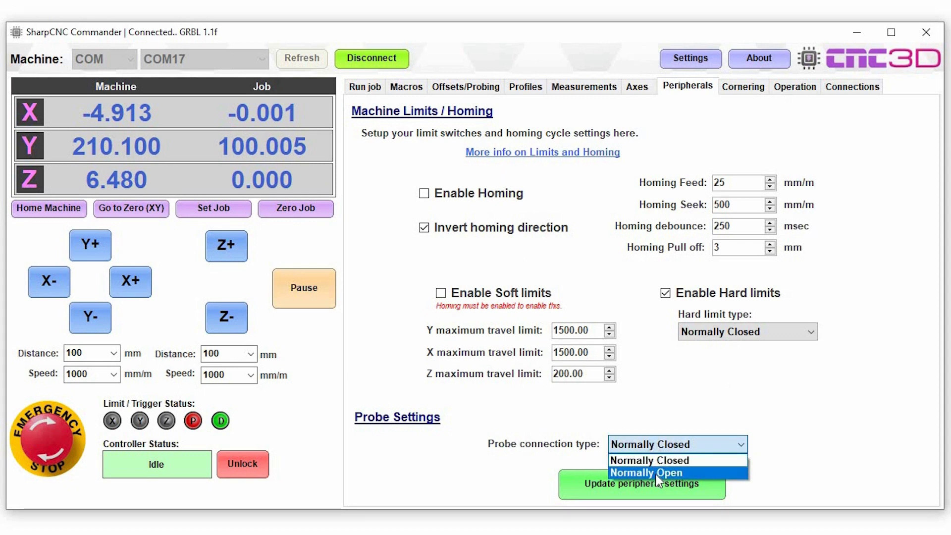
pyautogui.click(655, 473)
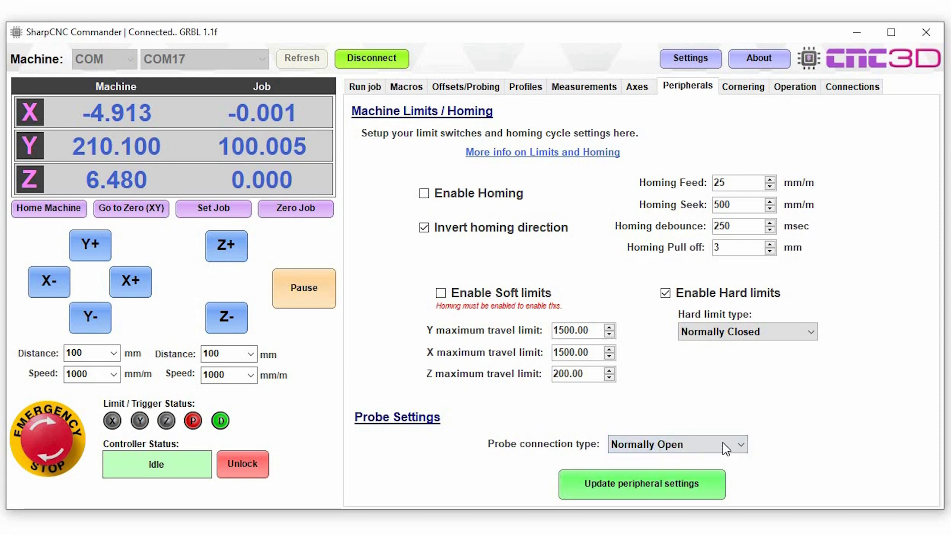
pyautogui.click(627, 486)
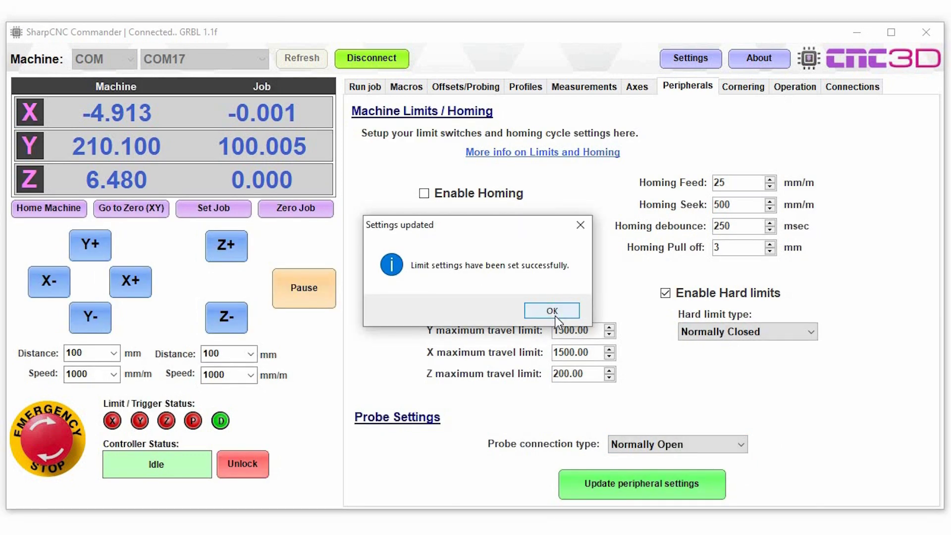
pyautogui.click(555, 312)
# Send junction deviation 0.010 mm and arc tolerance 0.002 mm unchanged to the controller
pyautogui.click(741, 84)
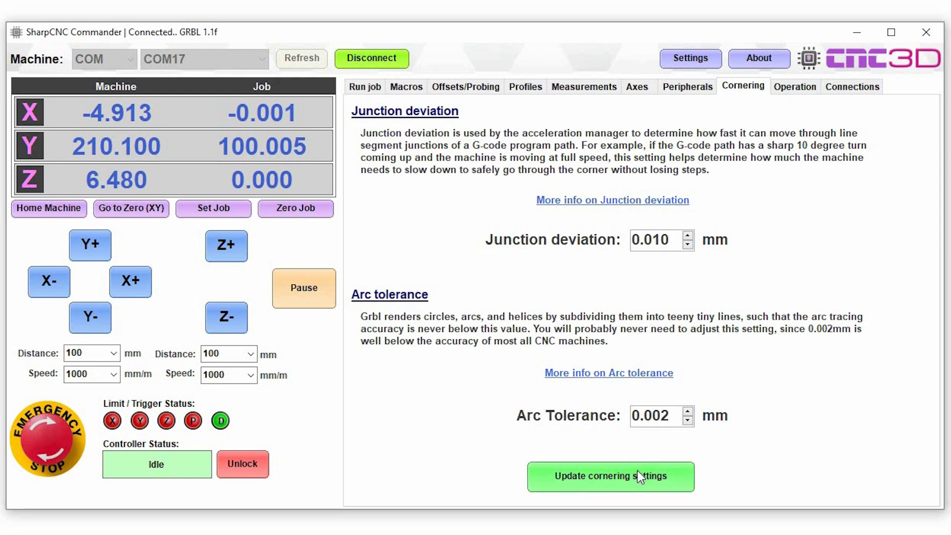
pyautogui.click(590, 477)
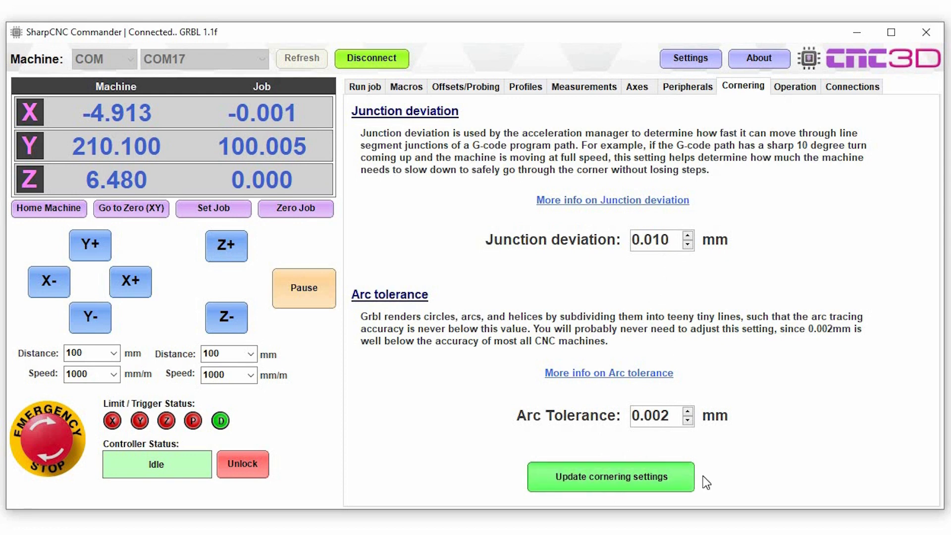
pyautogui.click(571, 311)
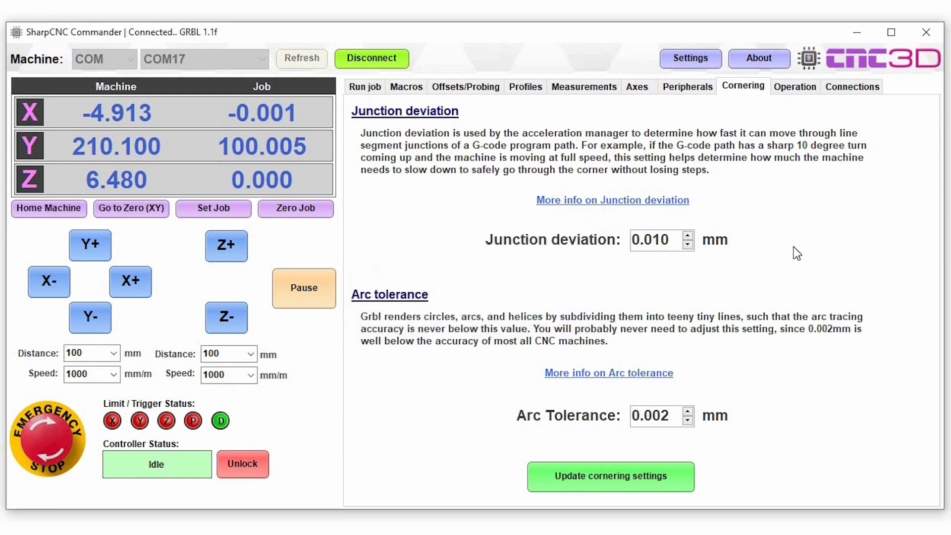
pyautogui.click(788, 89)
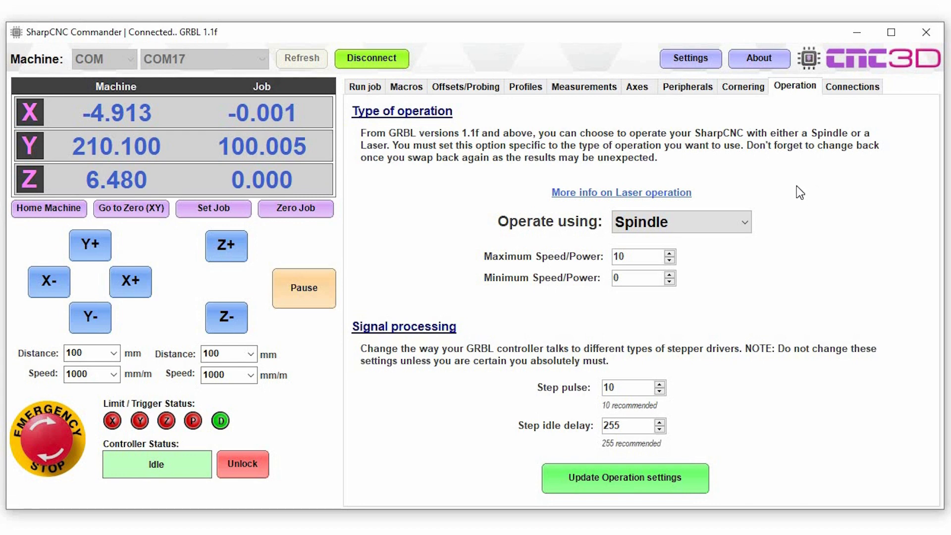
# Switch the operation type to Laser, then back to Spindle
pyautogui.click(739, 222)
pyautogui.click(626, 261)
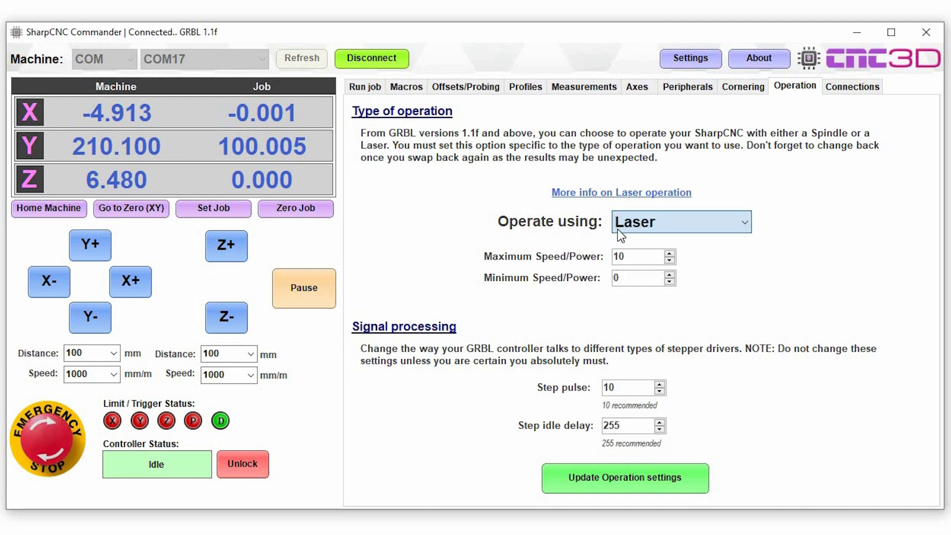
pyautogui.click(733, 223)
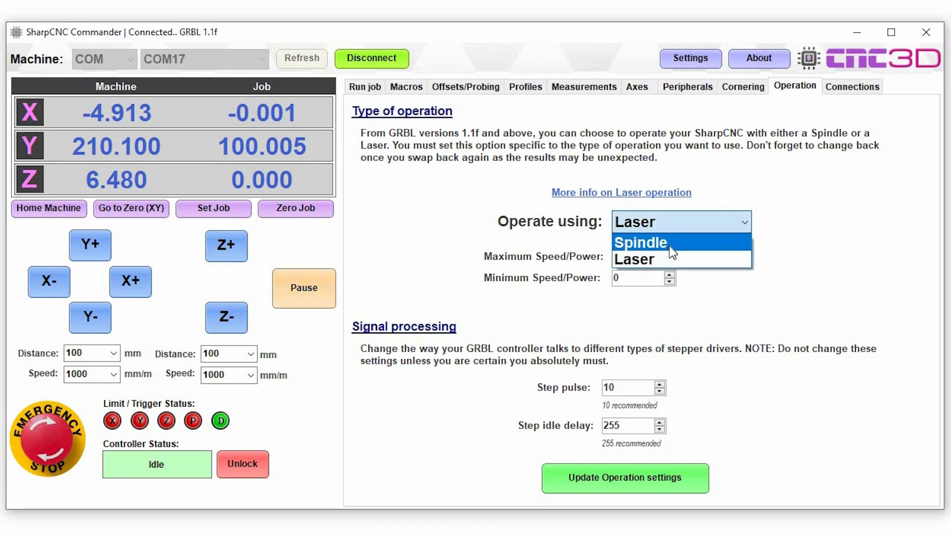
pyautogui.click(722, 244)
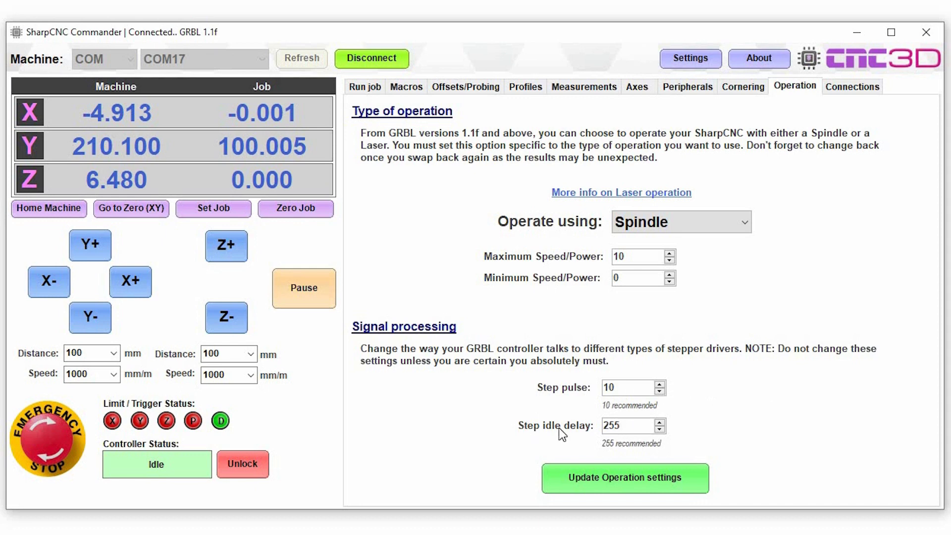
pyautogui.moveTo(635, 426); pyautogui.dragTo(595, 426)
# Confirm step idle delay 255 and send the Spindle operation settings to the controller
pyautogui.click(632, 426)
pyautogui.doubleClick(613, 426)
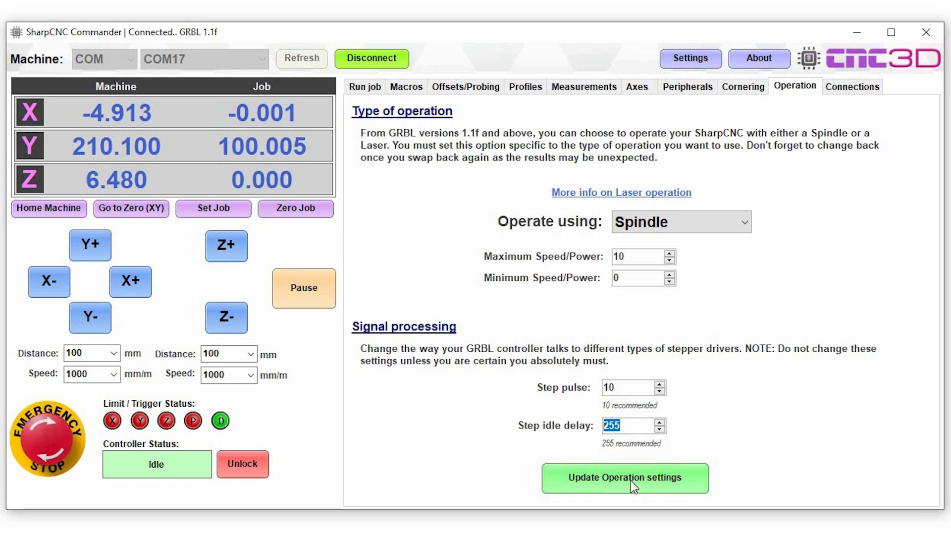
pyautogui.click(616, 480)
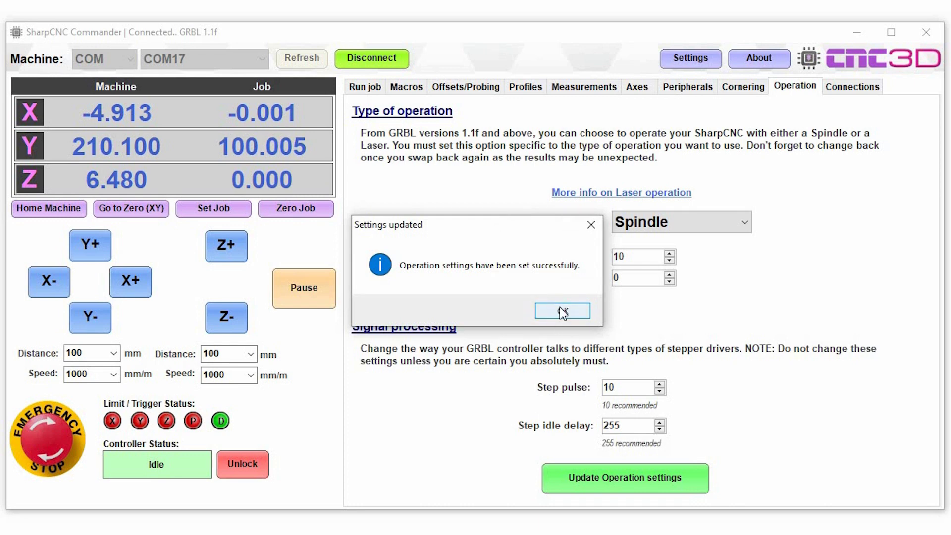
pyautogui.click(564, 312)
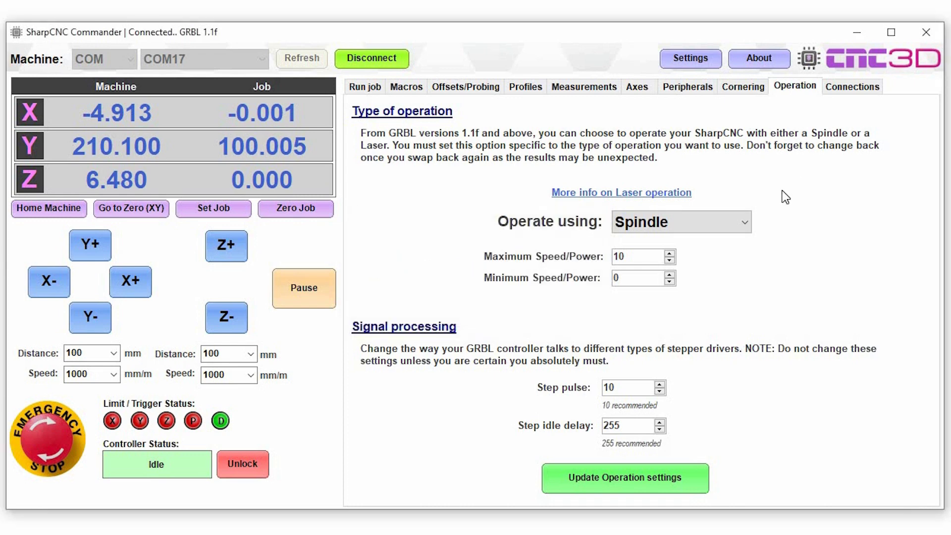
pyautogui.click(837, 91)
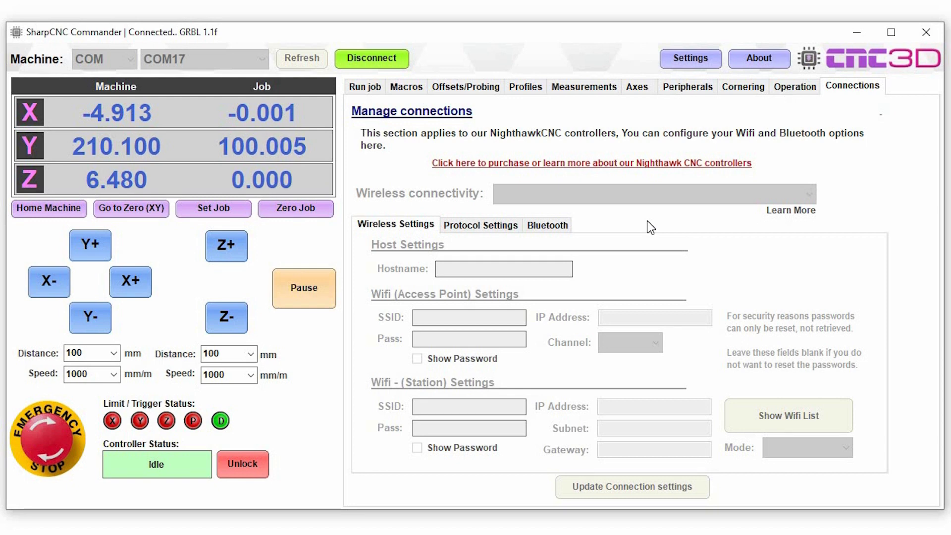
# View the NighthawkCNC Wifi and Bluetooth options on the Manage connections page
pyautogui.click(305, 212)
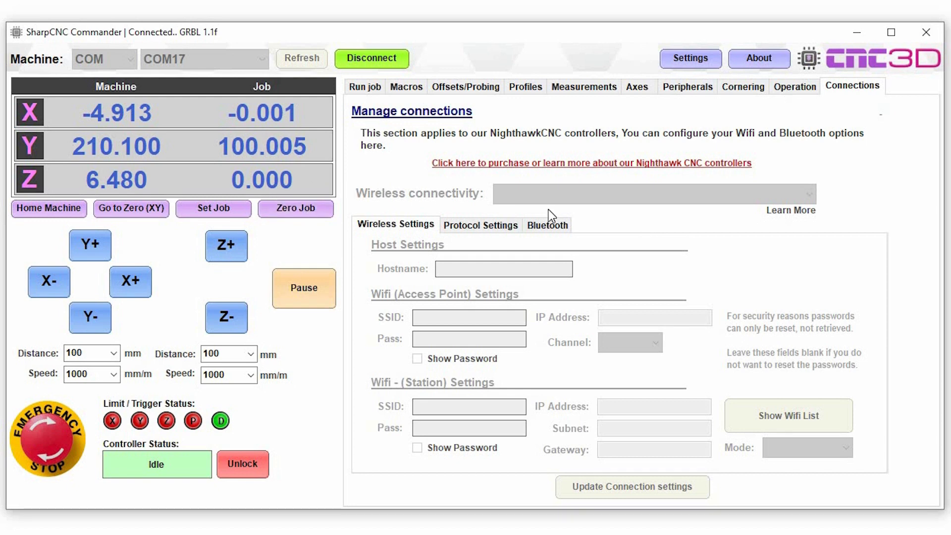